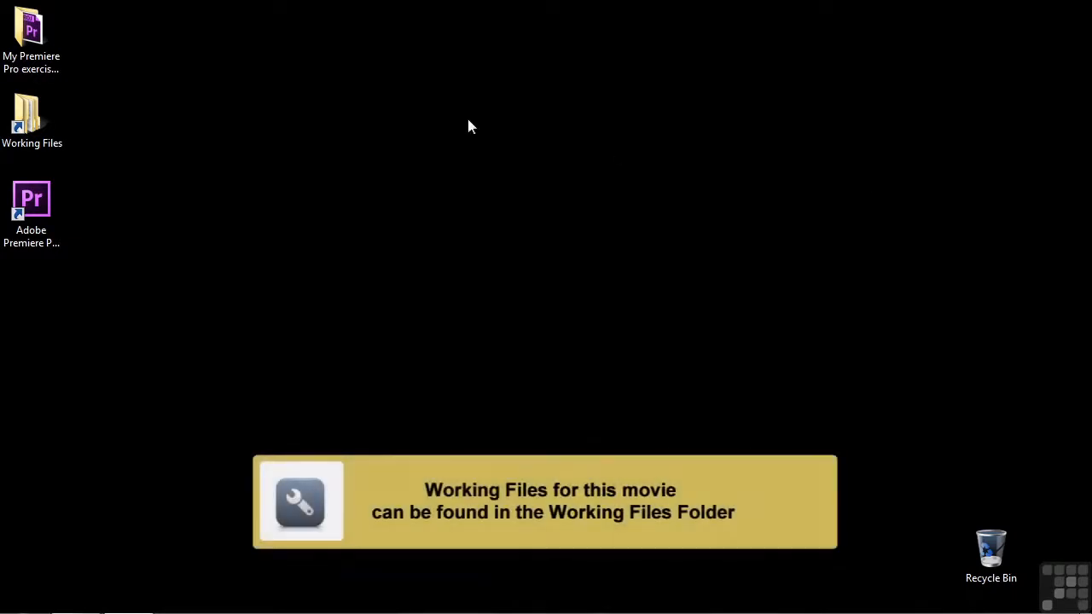
Step: Open the project 0602-trim tool.prproj from the projects folder inside Working Files
double_click(17, 125)
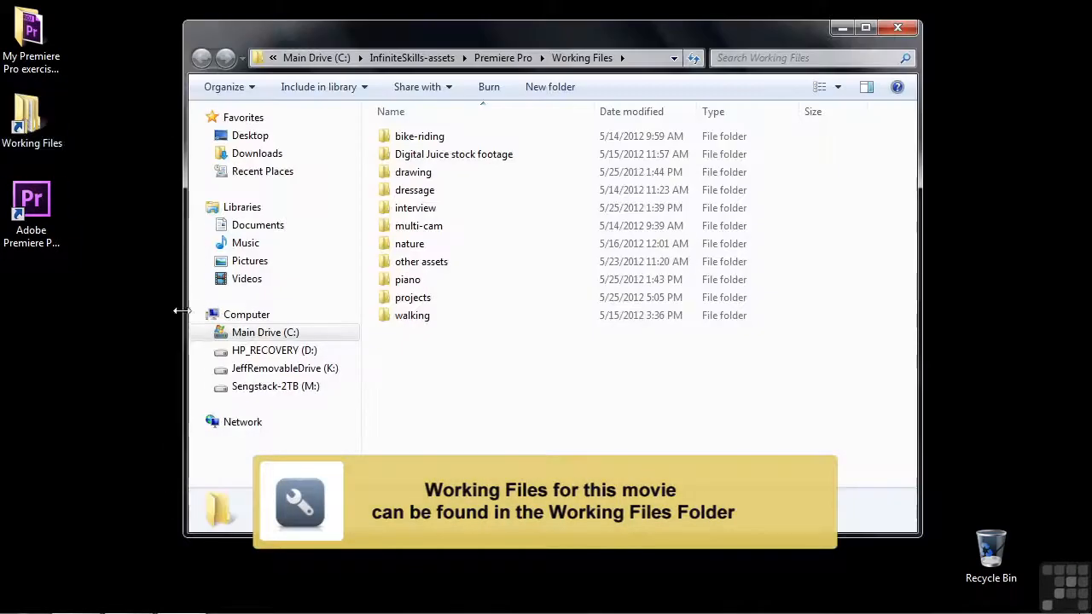
double_click(400, 296)
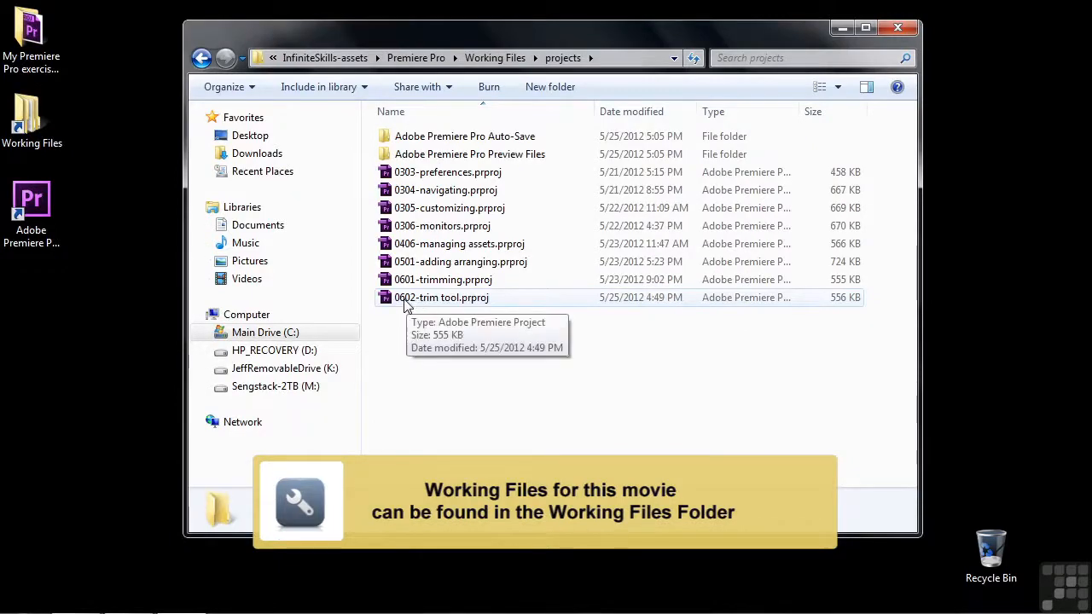
double_click(403, 301)
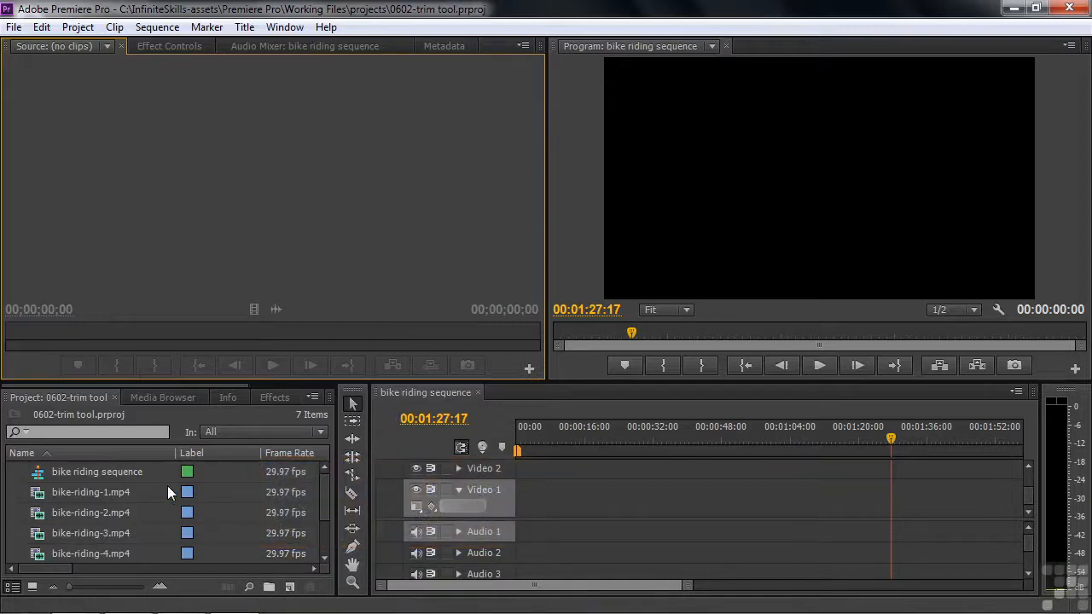
Step: Add the six clips bike-riding-1.mp4 through bike-riding-6.mp4 to the start of the Video 1 track
left_click_drag(323, 486, 329, 464)
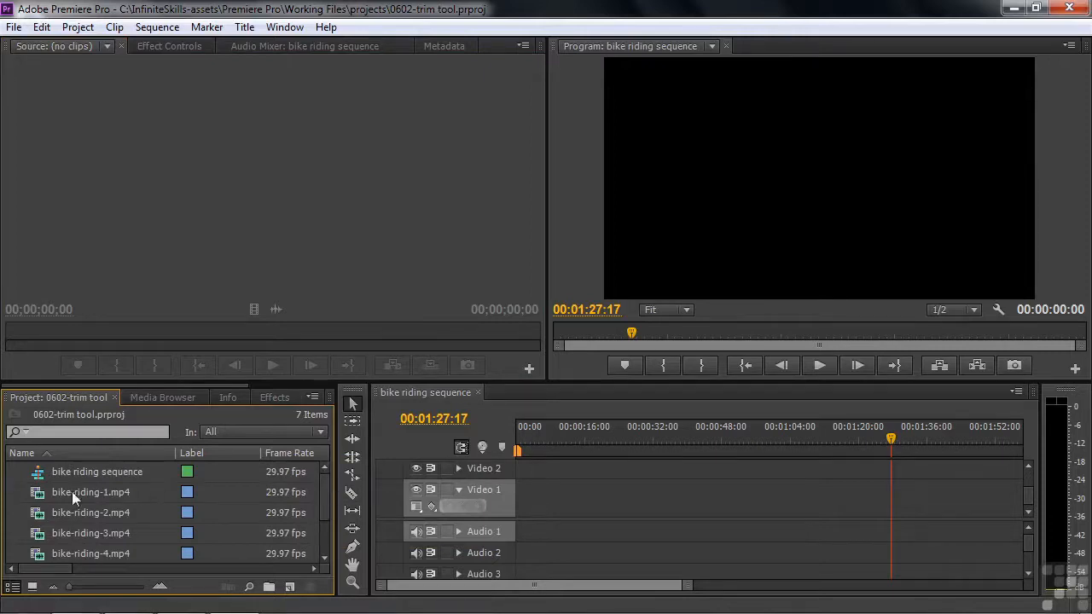
left_click(44, 492)
left_click_drag(328, 479, 324, 516)
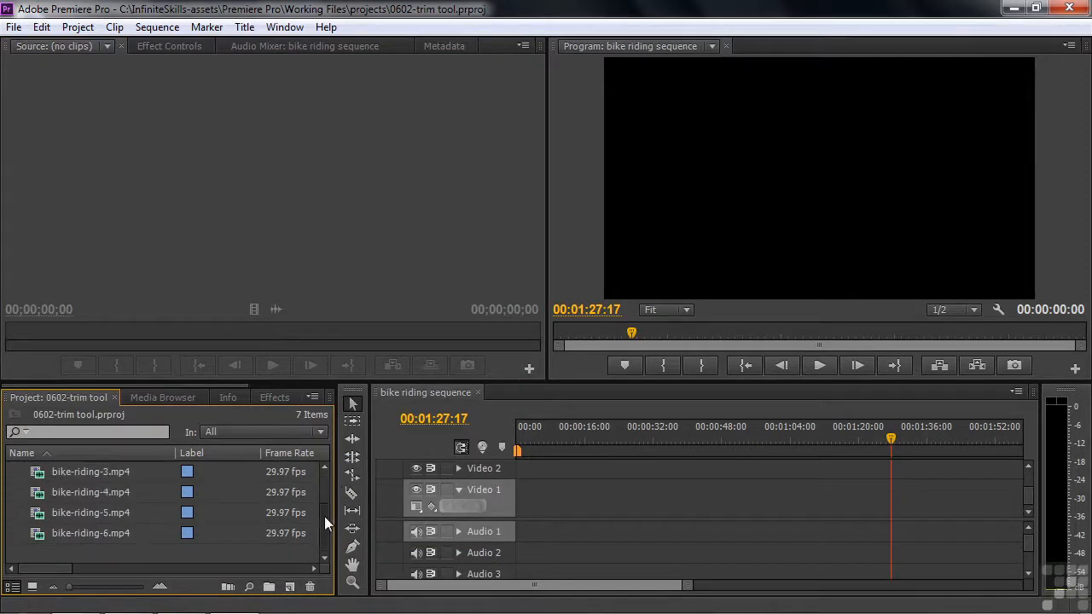
left_click(42, 539, "shift")
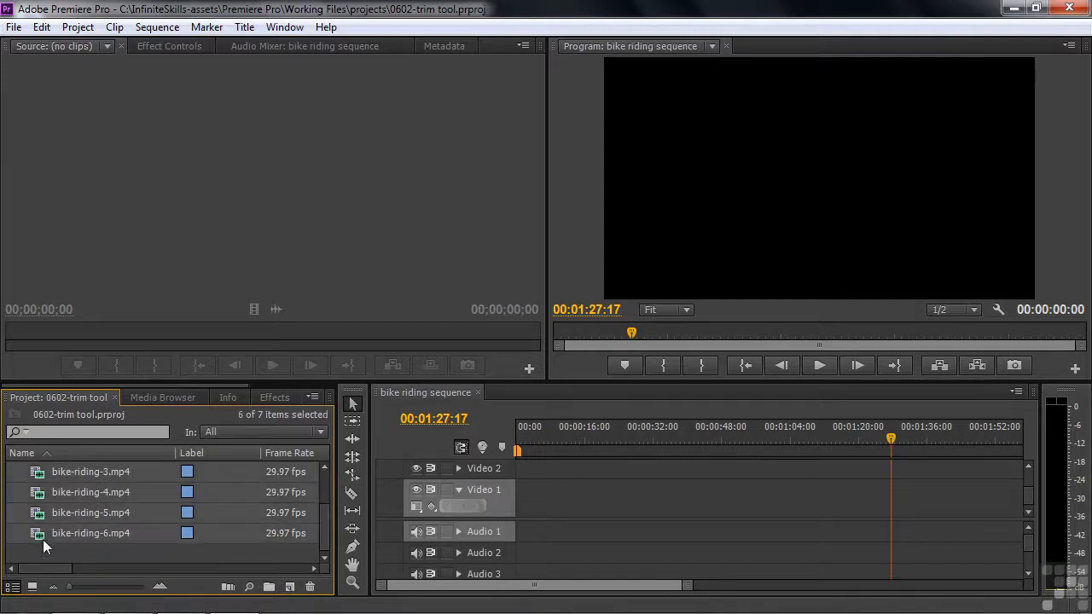
left_click_drag(37, 503, 526, 509)
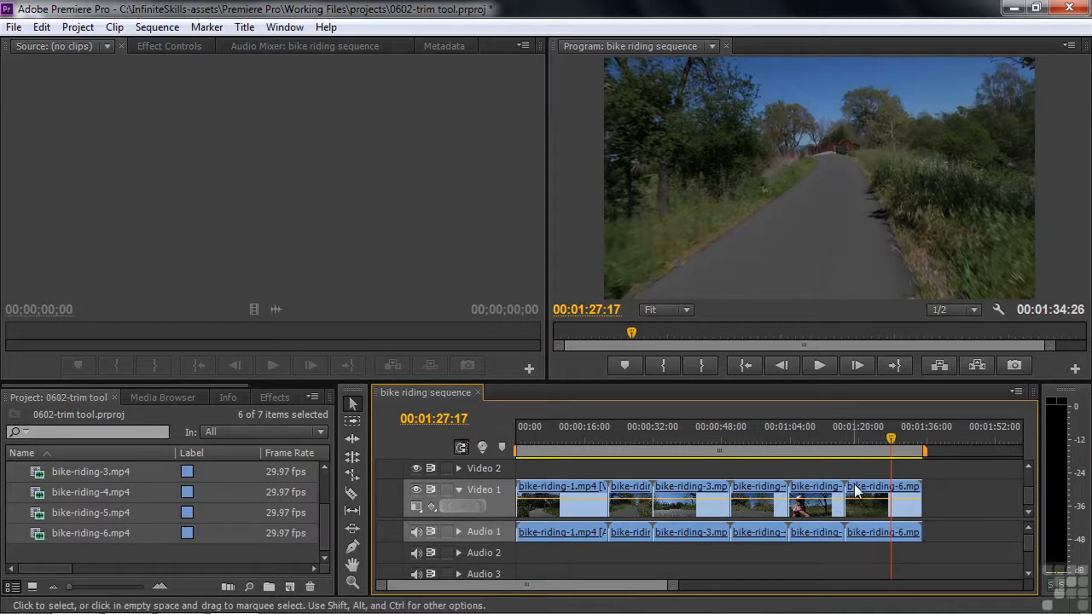
Step: Shift bike-riding-6.mp4 slightly later in the sequence and move it back against the preceding clip
left_click_drag(868, 491, 879, 488)
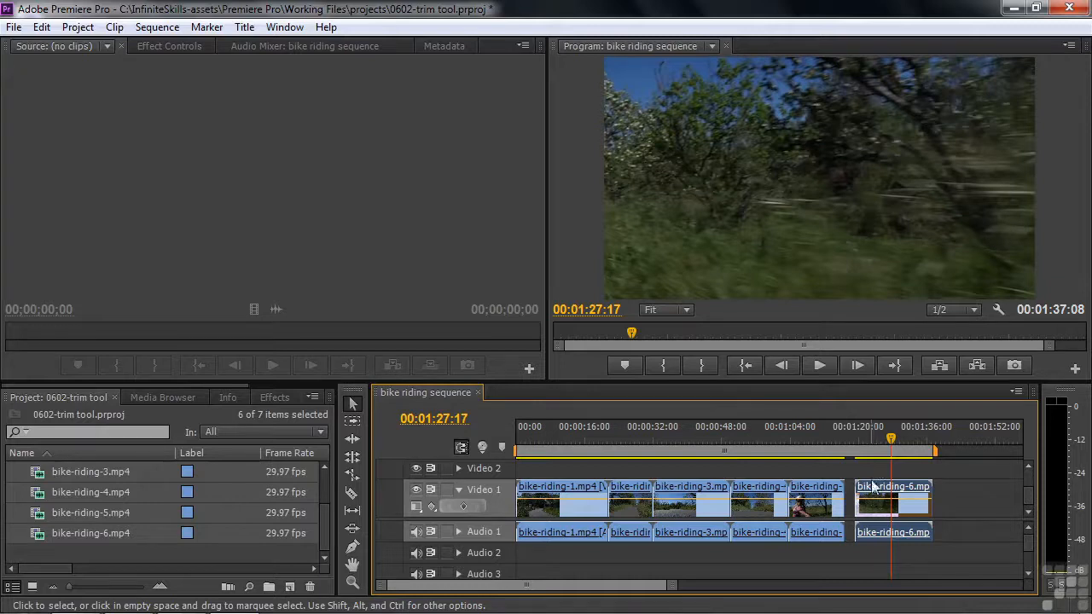
left_click_drag(872, 486, 861, 486)
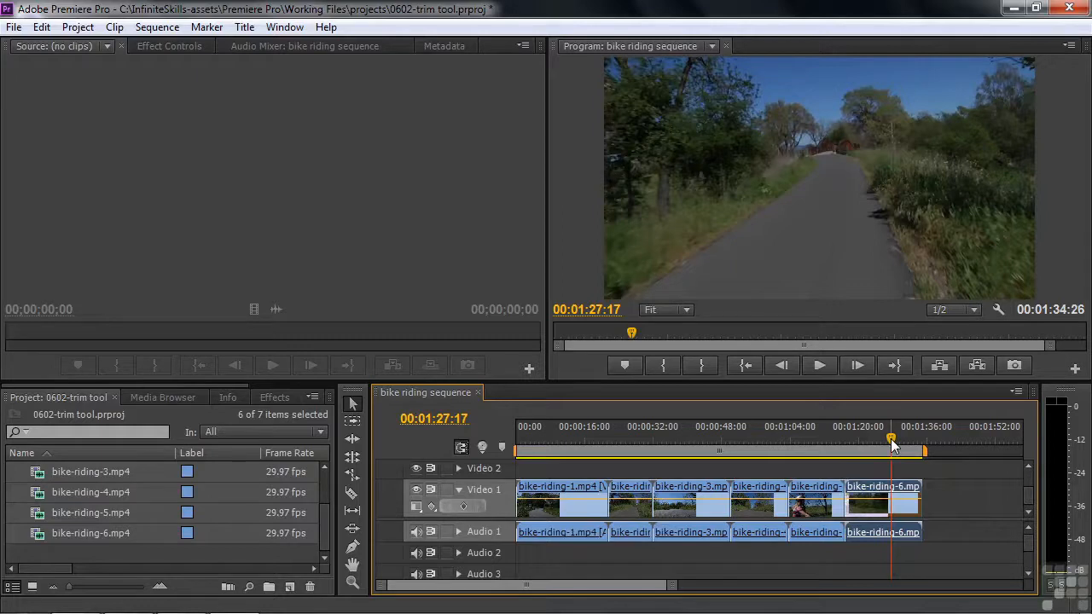
Step: Jump the playhead to the start of the sequence, to its end, and back to the start
key("Home")
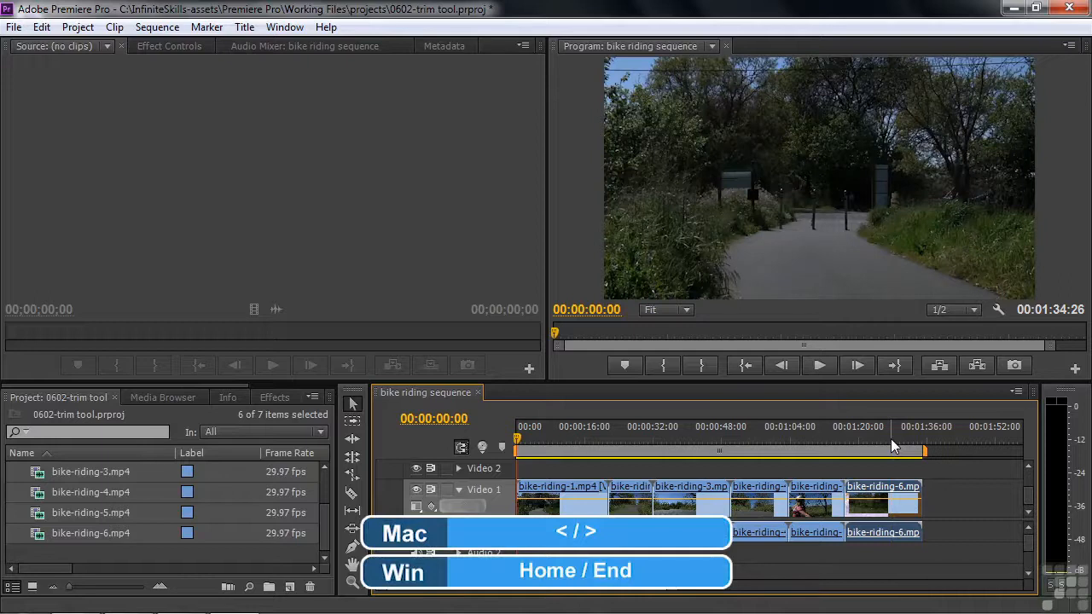
key("End")
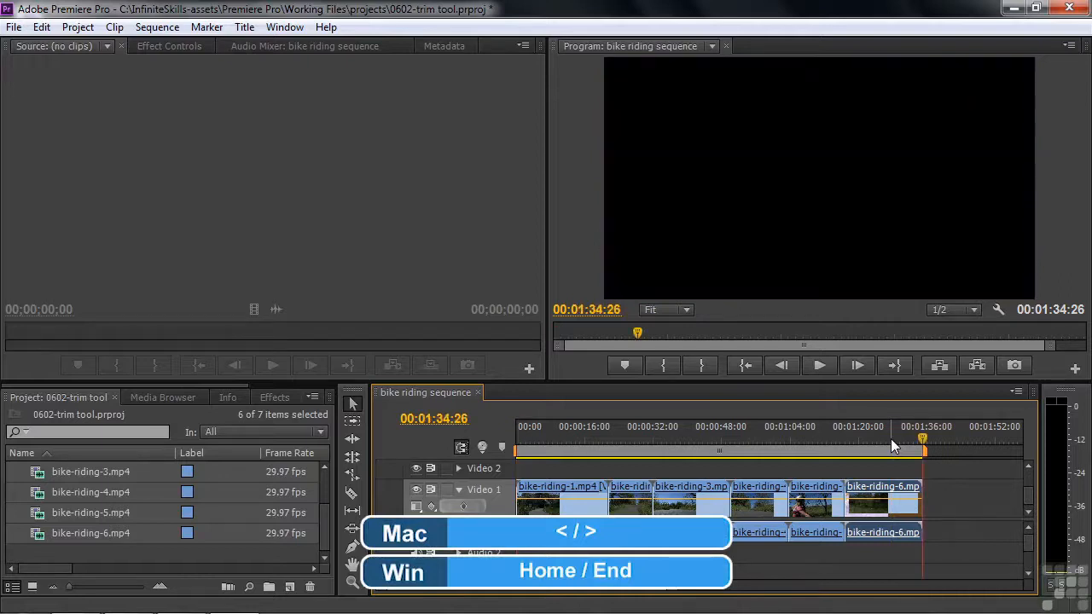
key("Home")
Step: Examine the opacity line and effect property choices of bike-riding-1.mp4, and fit the whole sequence in the timeline
left_click_drag(683, 587, 568, 588)
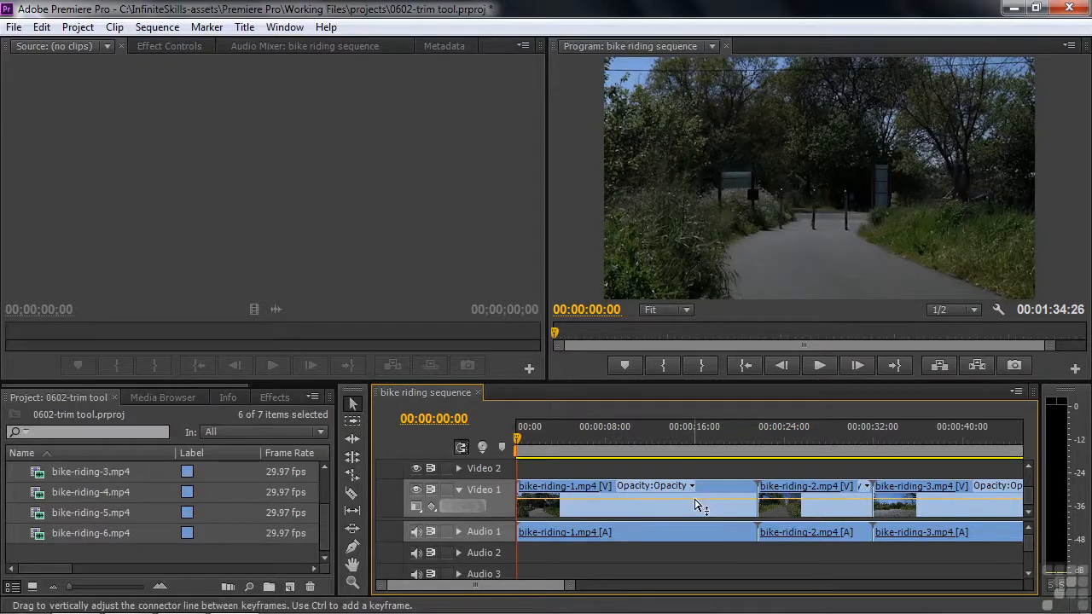
mouse_move(695, 501)
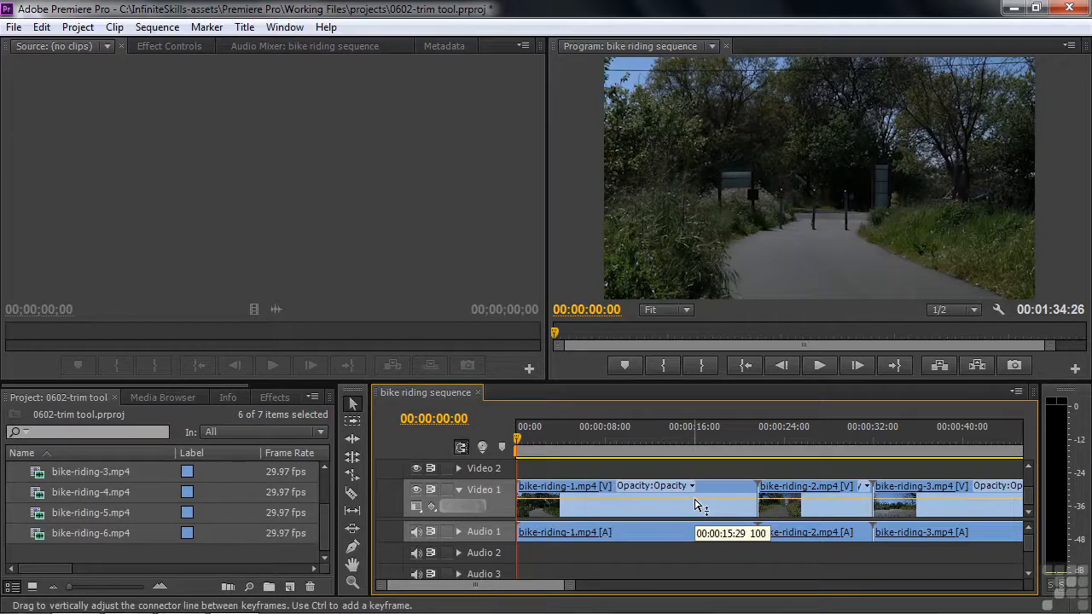
mouse_move(695, 505)
left_mouse_down()
mouse_move(695, 518)
mouse_move(688, 498)
left_mouse_up()
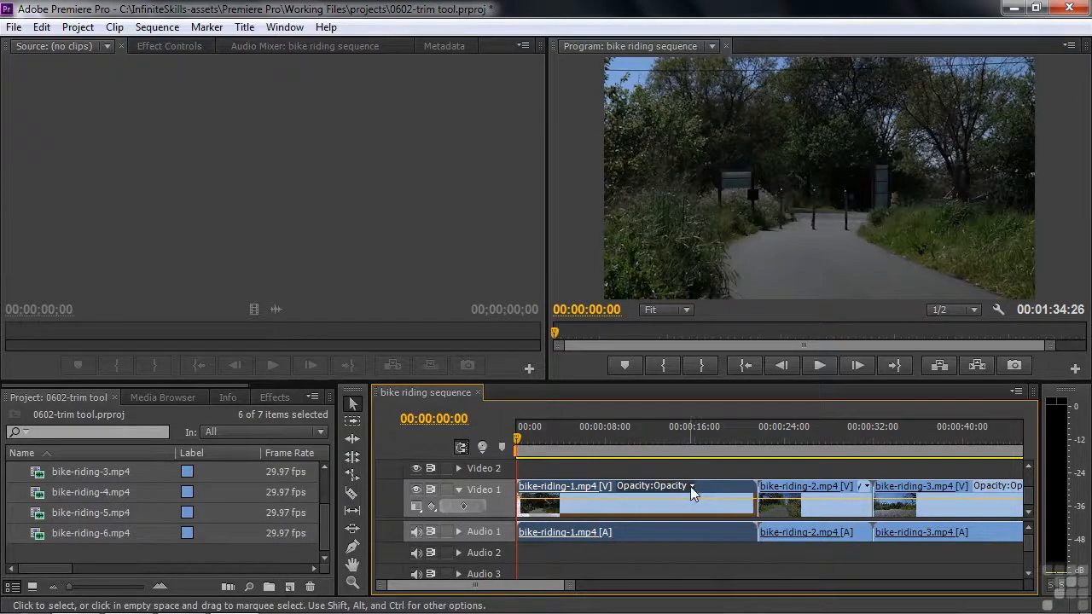
left_click(691, 486)
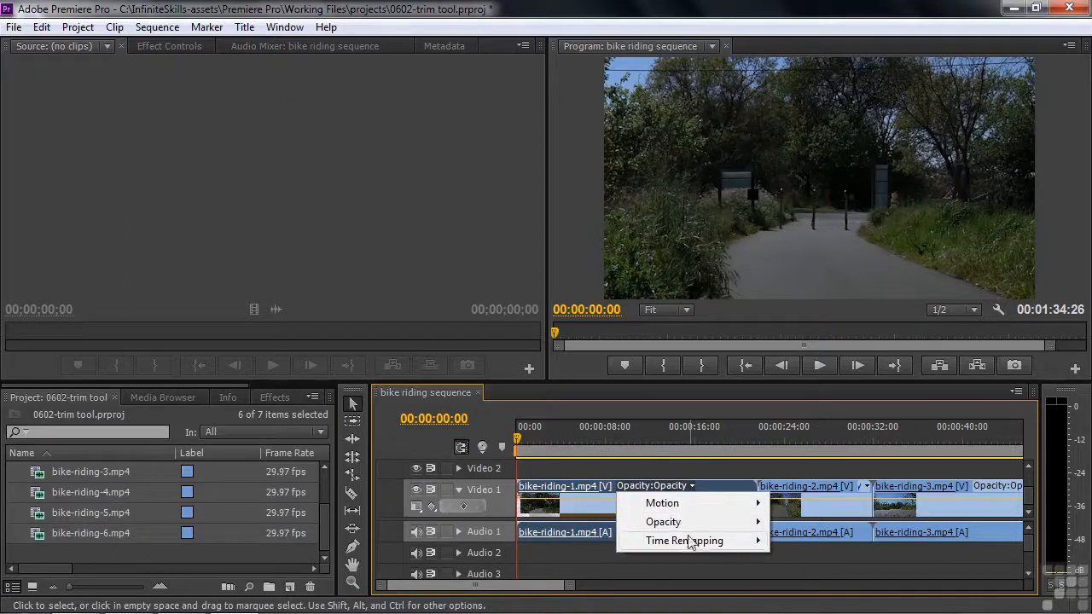
mouse_move(689, 543)
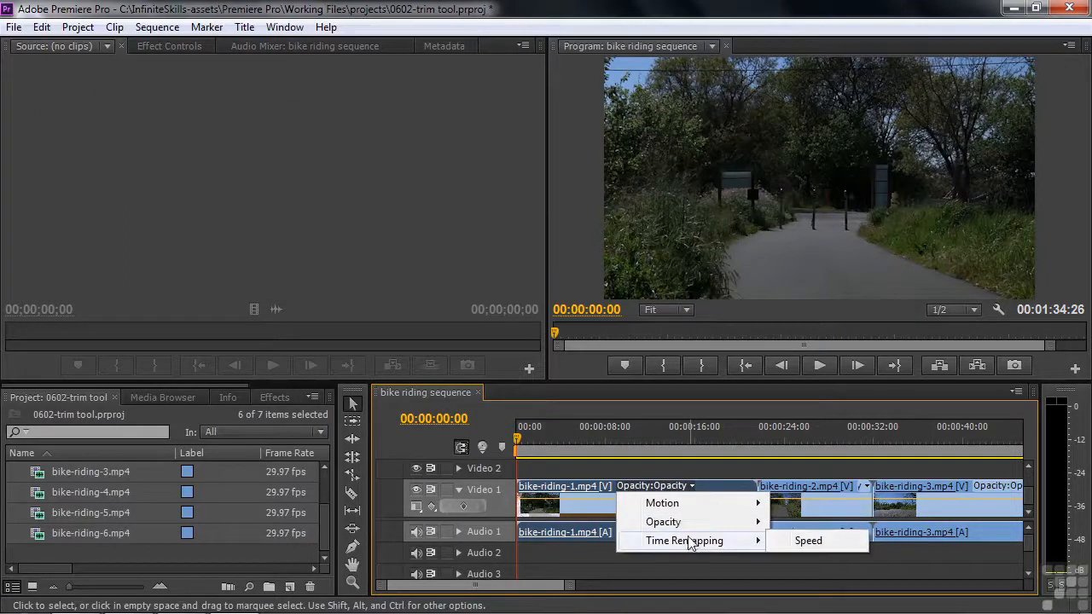
left_click(600, 505)
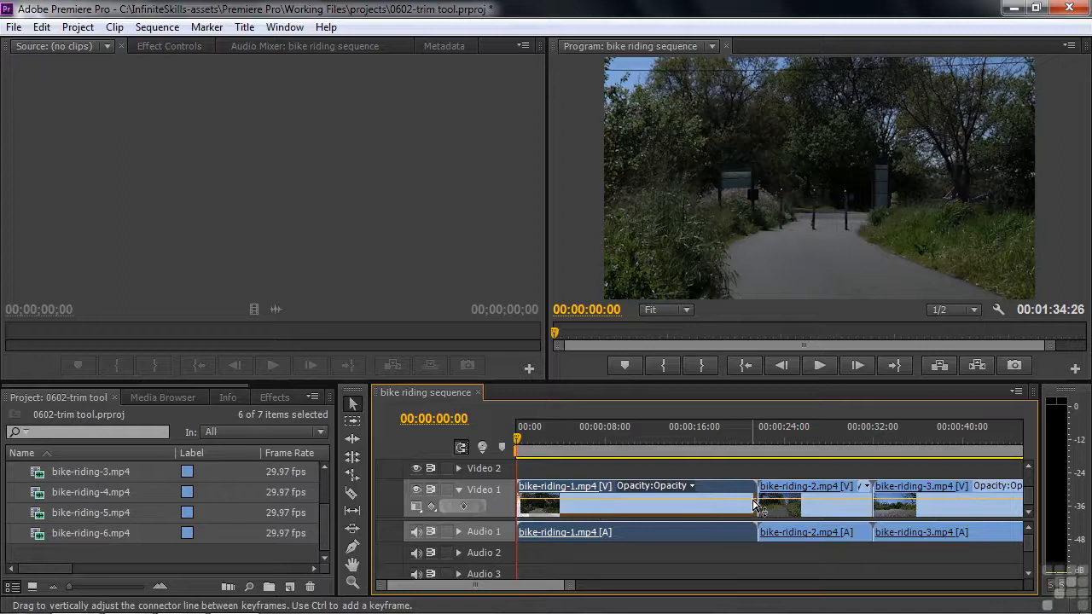
left_click_drag(753, 504, 754, 504)
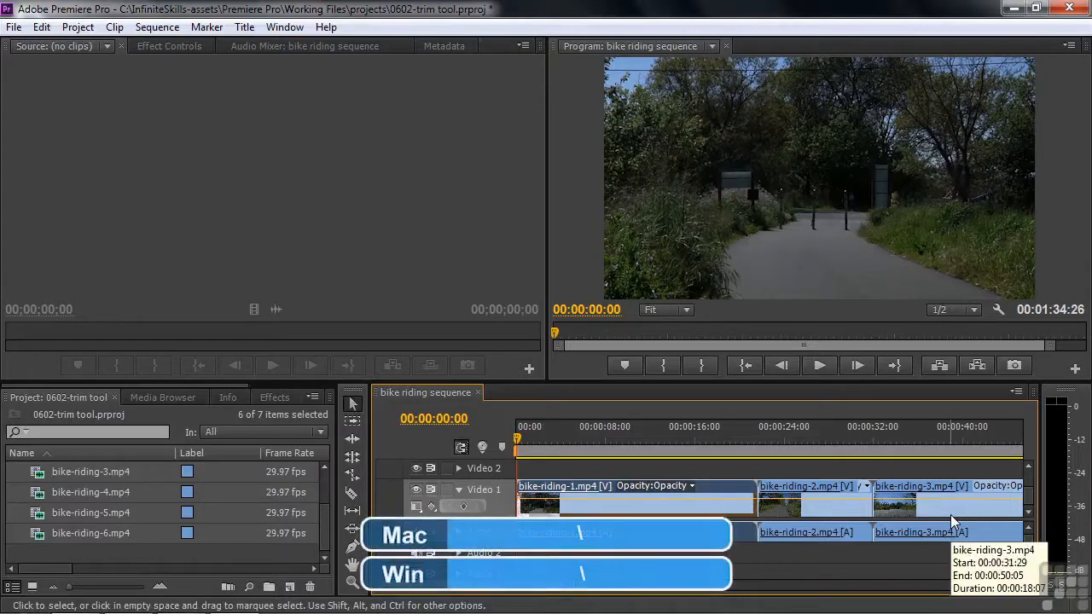
key("backslash")
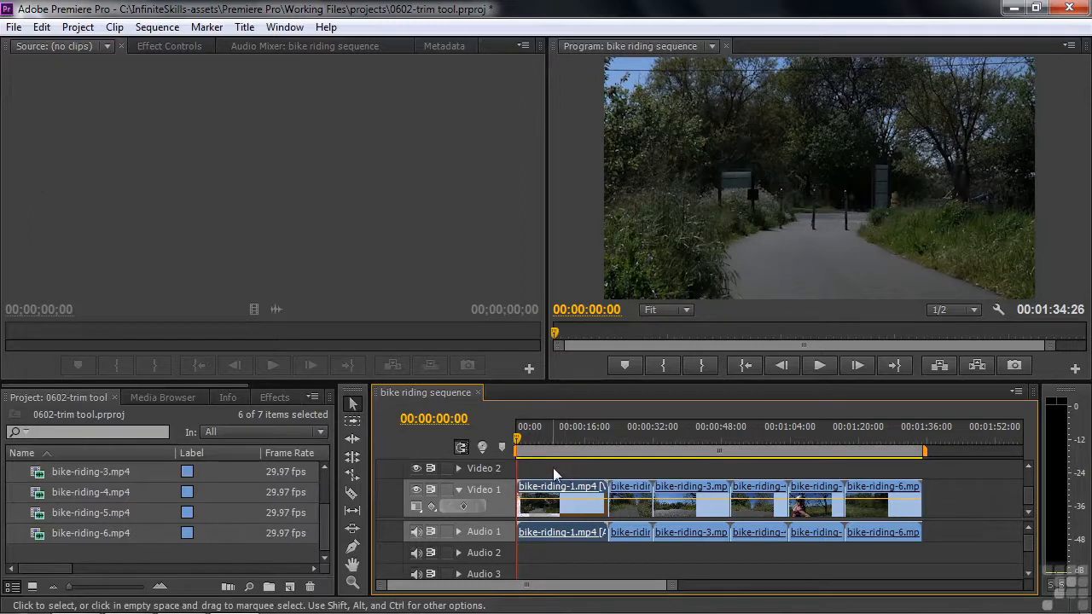
Step: Trim the start of bike-riding-1.mp4 to 00:00:12:17 and play the clip from its new beginning
left_click_drag(517, 445, 568, 460)
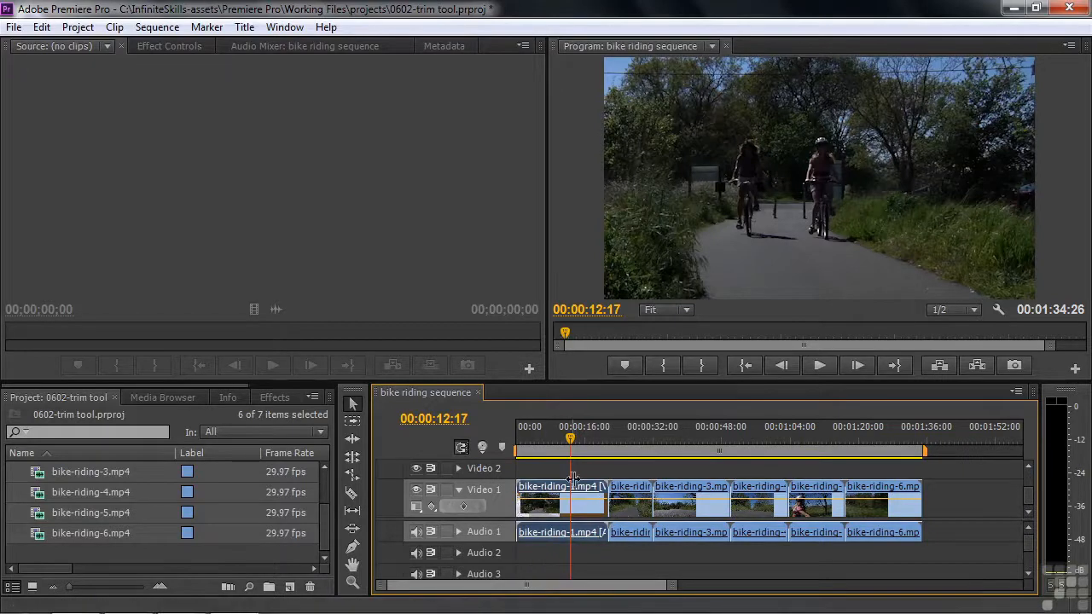
left_click(520, 482)
left_click_drag(520, 482, 570, 487)
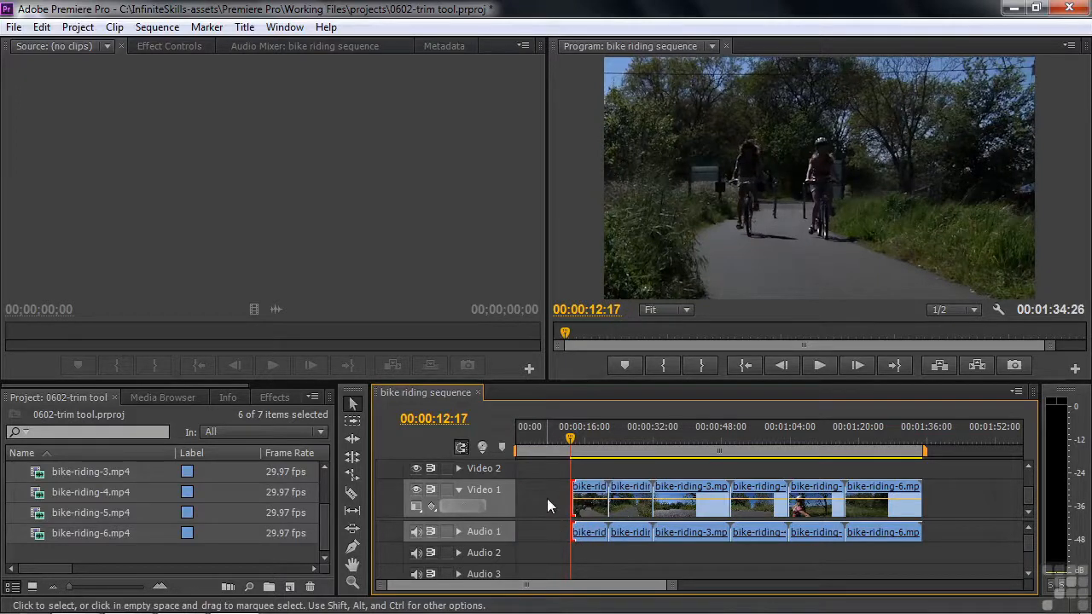
left_click(569, 440)
key("space")
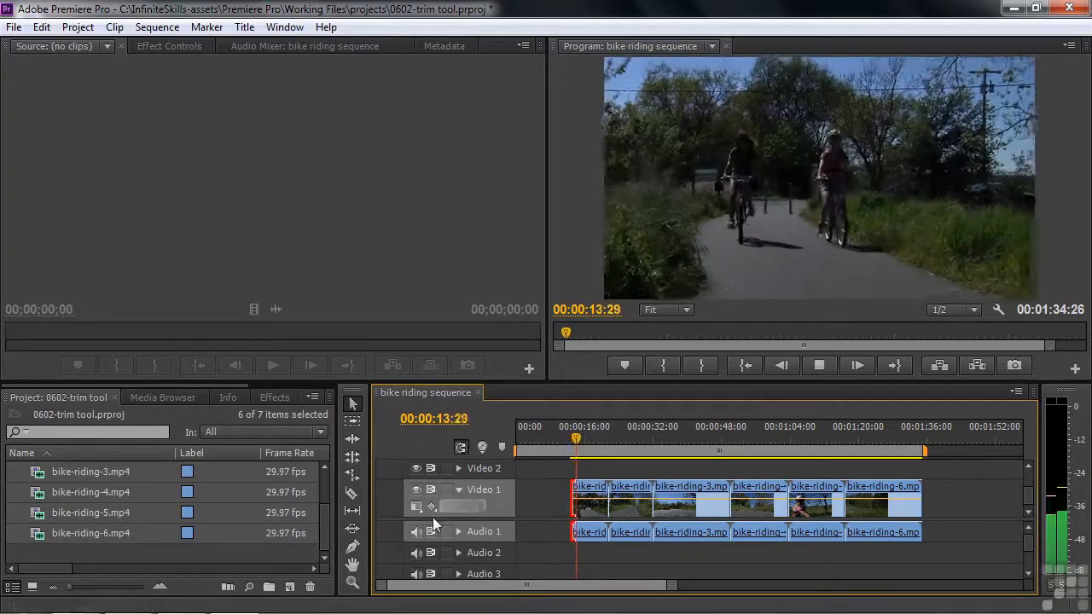
key("space")
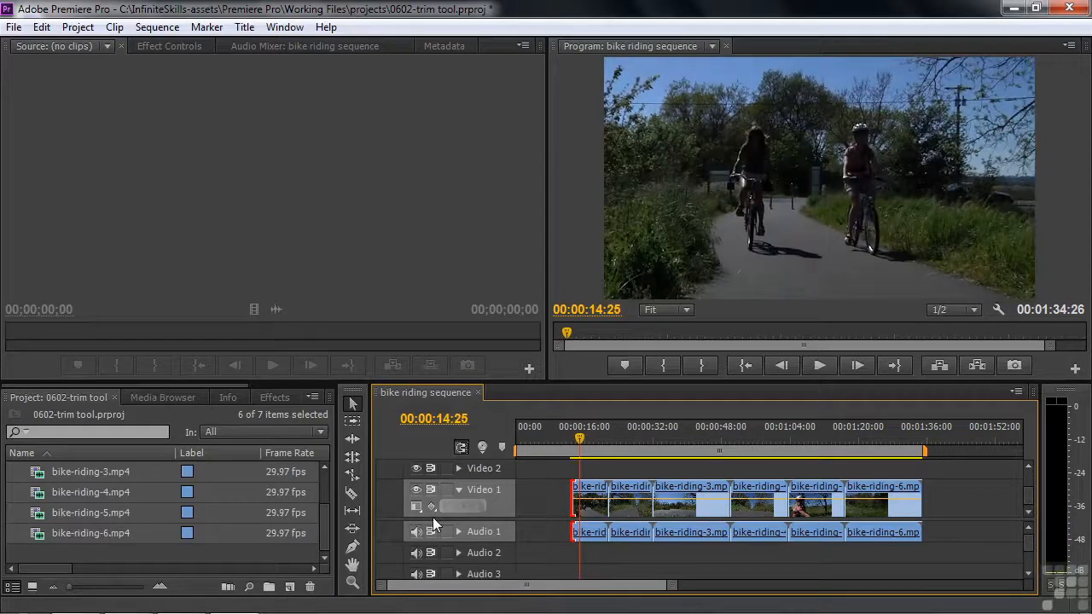
Step: Ripple delete the gap before bike-riding-1.mp4 at the start of the sequence
left_click_drag(564, 445, 541, 467)
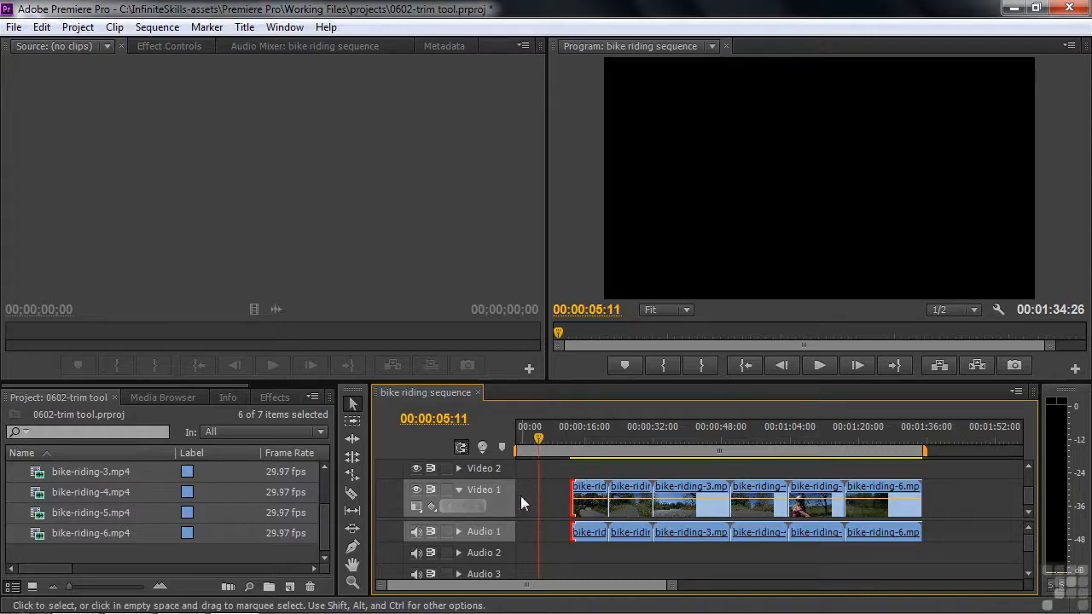
right_click(531, 497)
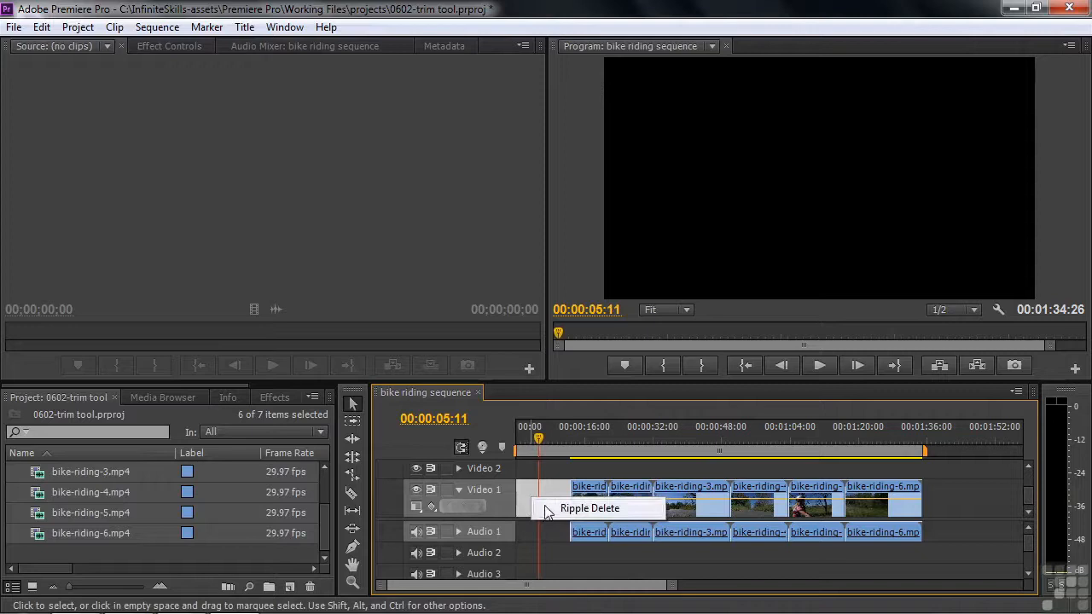
left_click(546, 509)
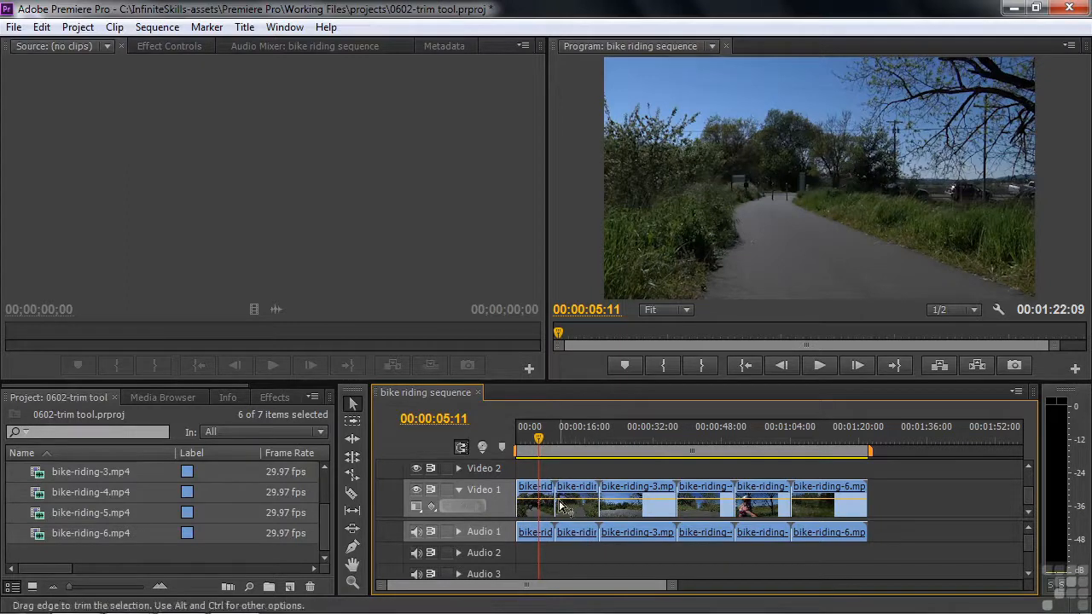
Step: Scrub and step frame by frame through bike-riding-1.mp4 to place the playhead at 00:00:05:11, just after the rider leaves the frame
mouse_move(539, 445)
left_mouse_down()
mouse_move(529, 447)
mouse_move(539, 451)
left_mouse_up()
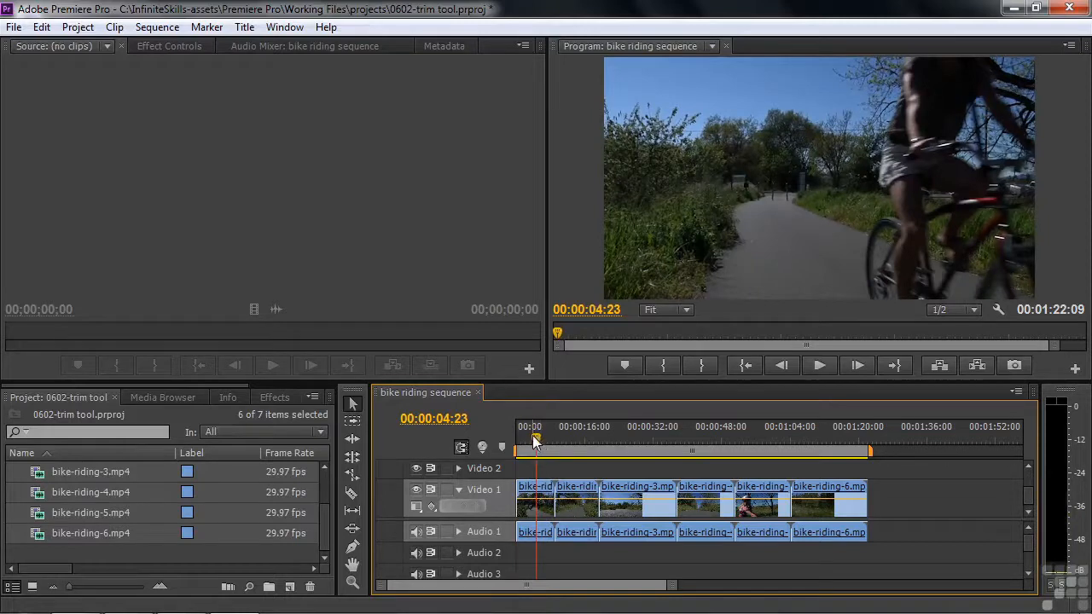
left_click_drag(537, 441, 536, 441)
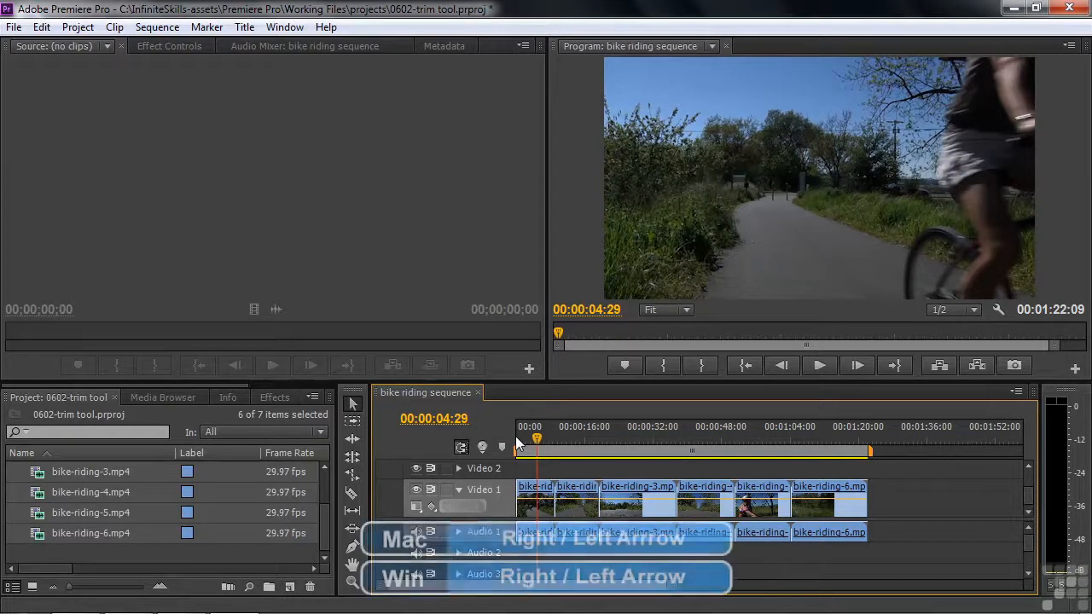
key("Right")
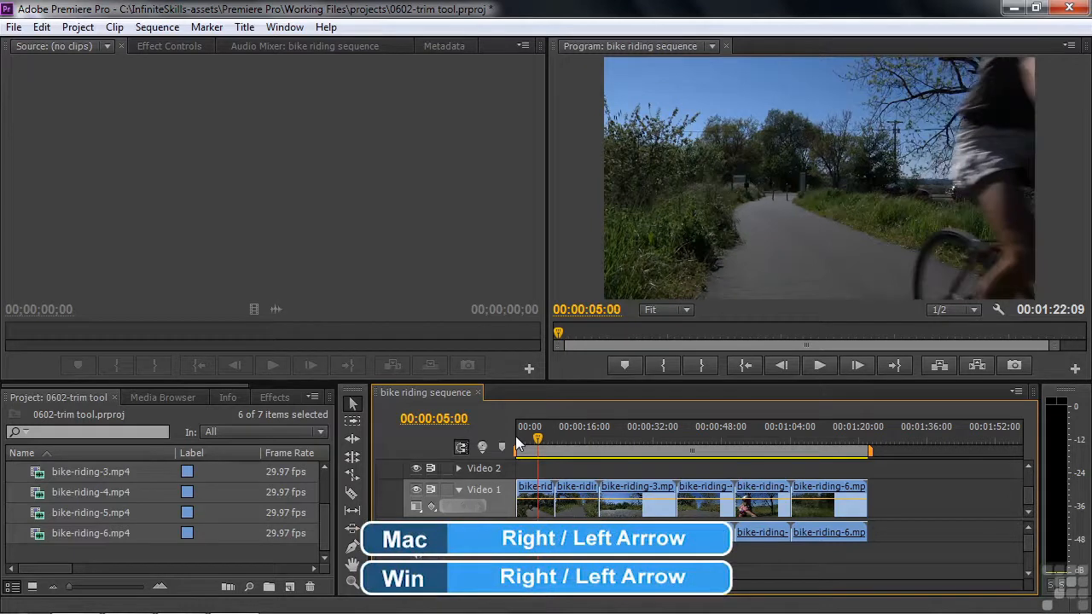
key("Right")
key("Right")
key("Left")
key("Left")
key("Left")
key("Left")
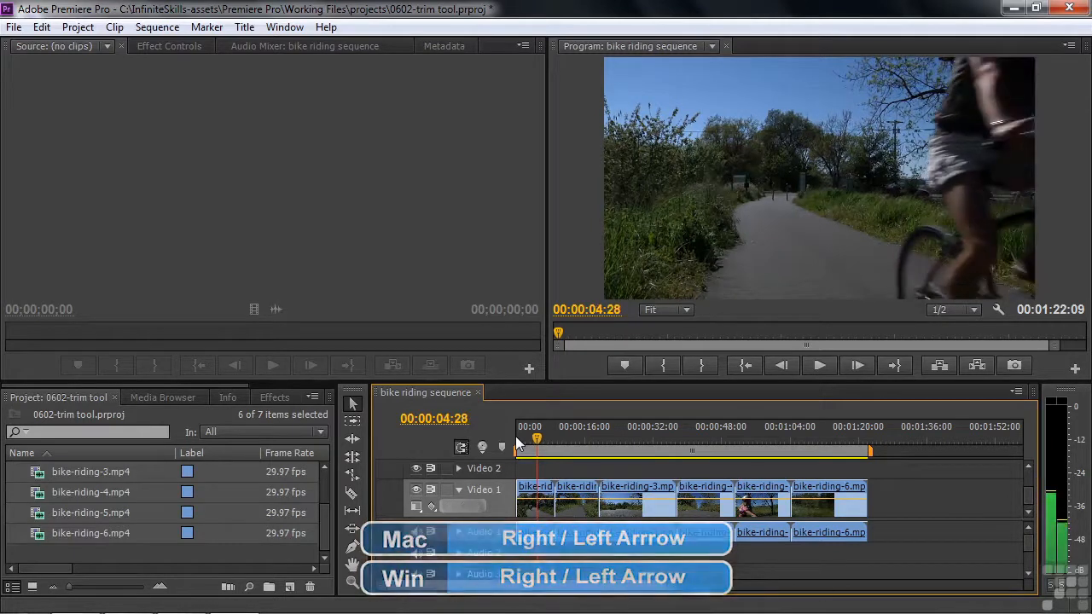
key("Right")
key("Right")
key("Right")
key("Right")
key("Right")
key("Right")
key("Right")
key("Right")
key("Right")
key("Right")
key("Right")
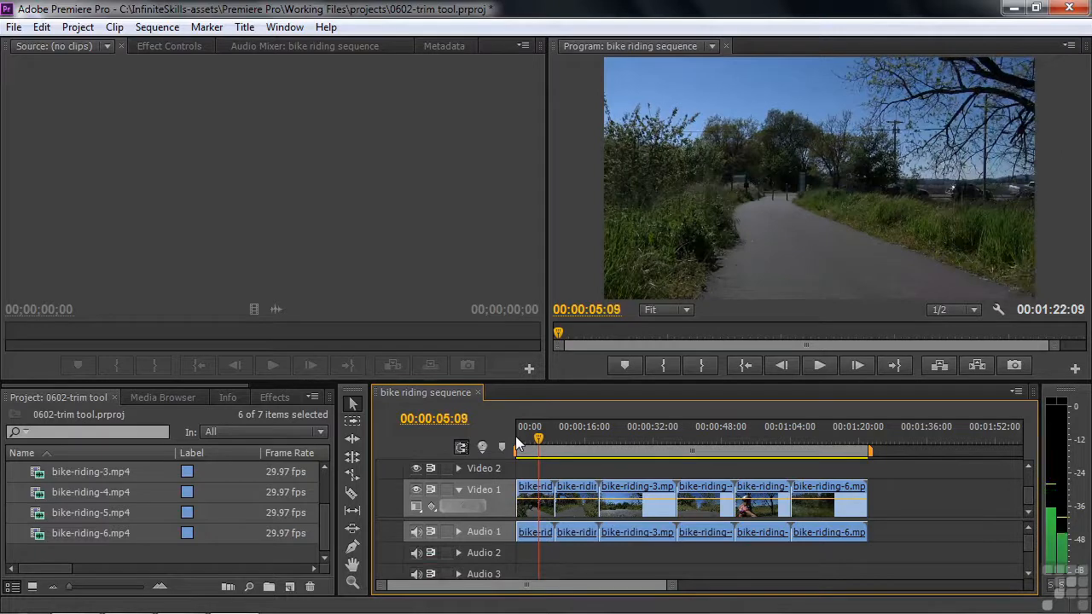
key("Right")
key("Right")
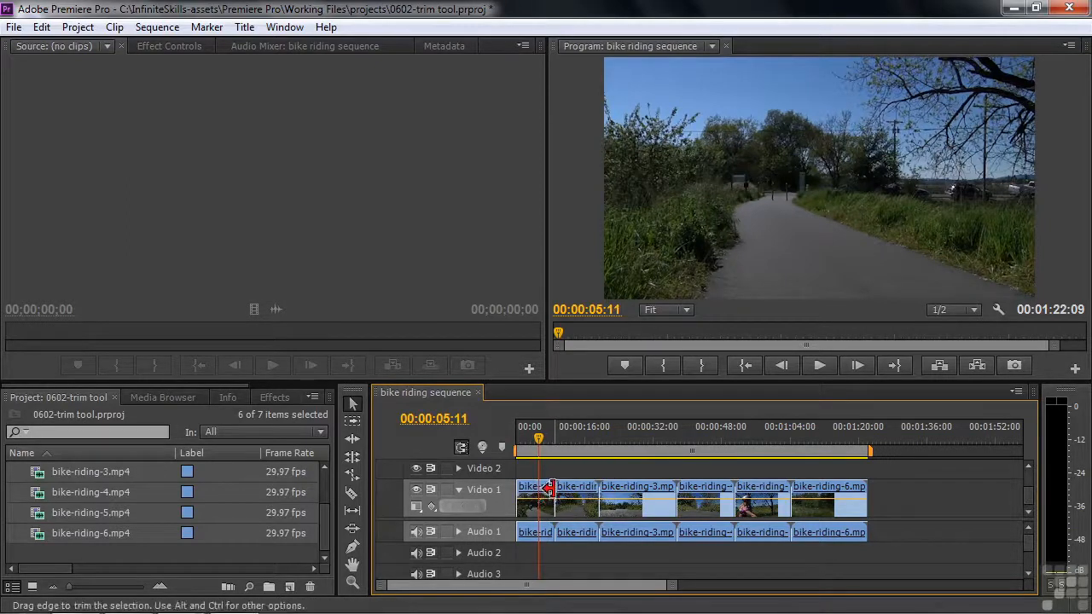
Step: Trim the end of bike-riding-1.mp4 back to the playhead at 00:00:05:11 and play through the new ending
left_click(552, 487)
left_click_drag(546, 487, 535, 488)
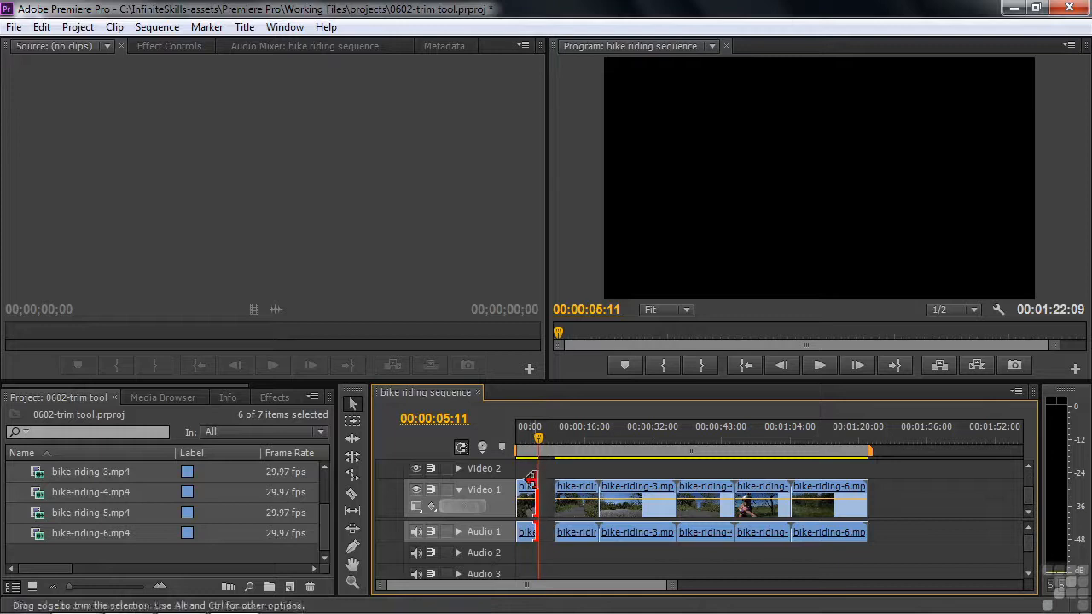
left_click_drag(538, 439, 511, 445)
key("space")
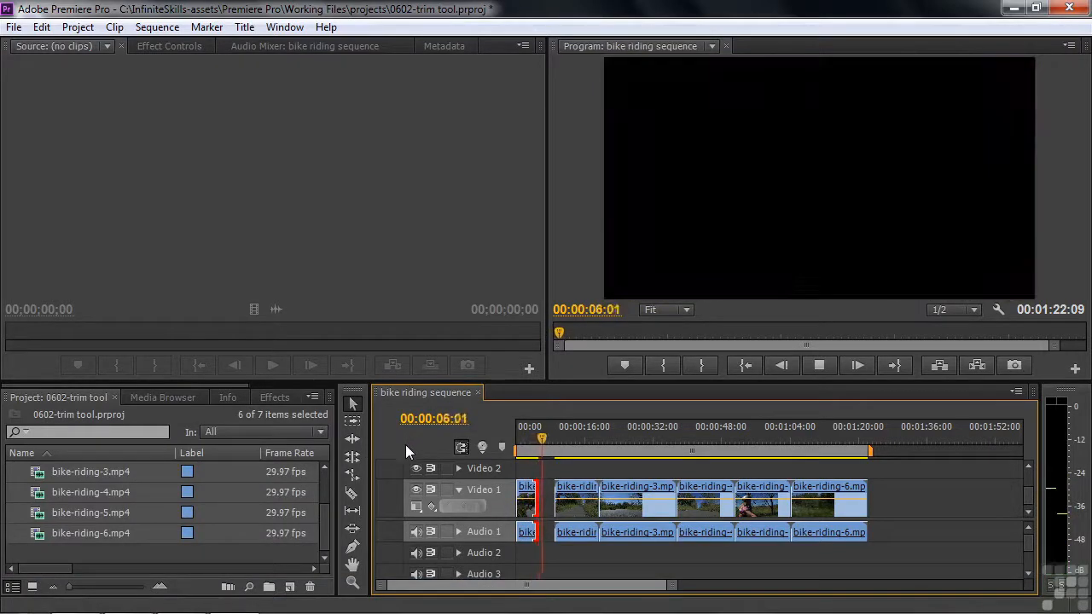
key("space")
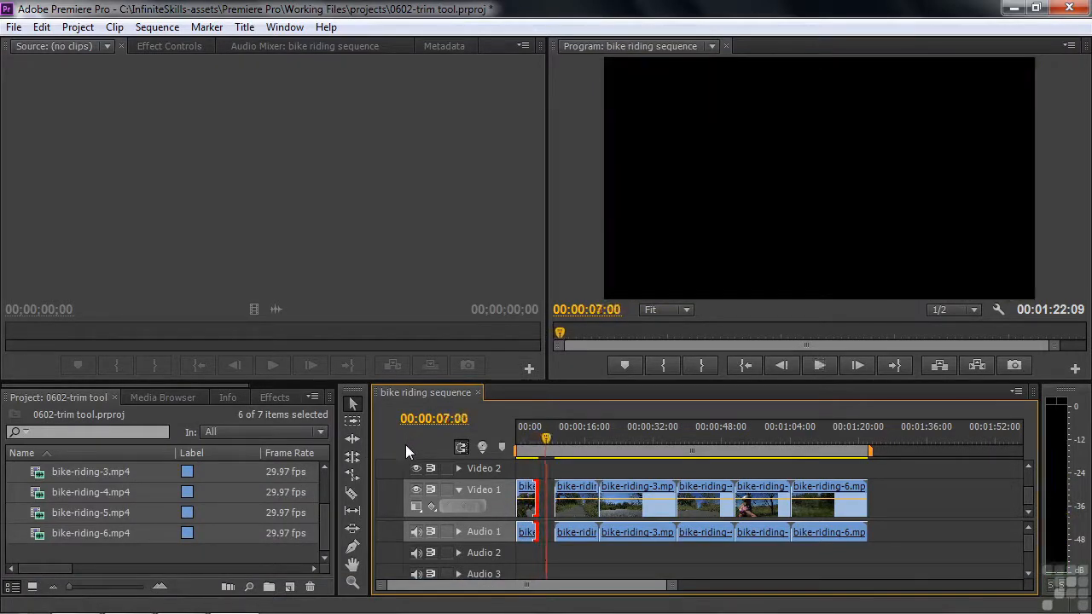
Step: Ripple delete the gap after bike-riding-1.mp4 and play across the cut into bike-riding-2.mp4
right_click(543, 489)
left_click(571, 502)
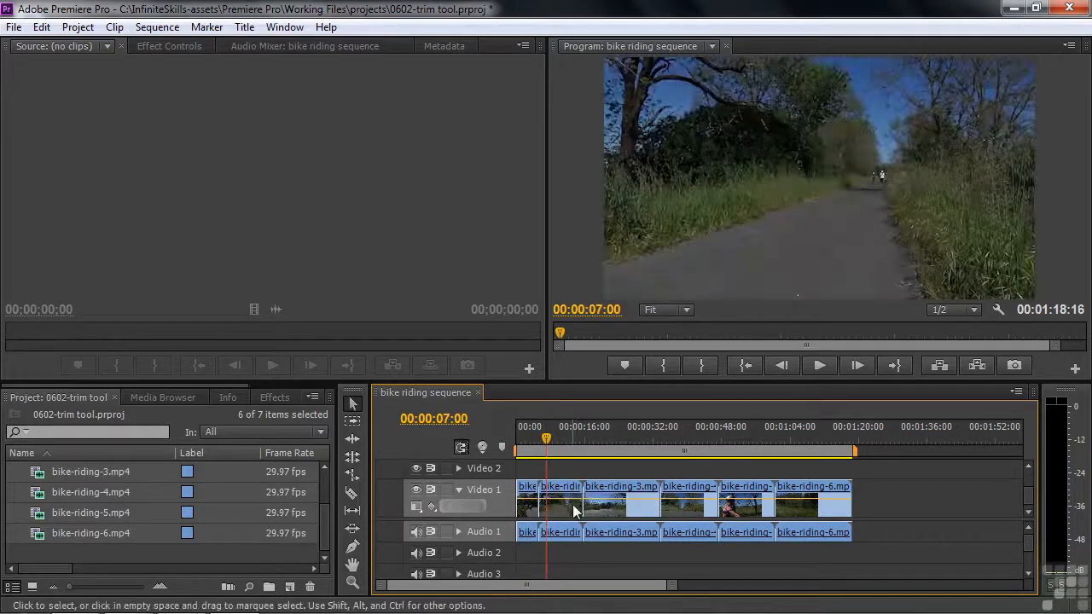
left_click(533, 447)
left_click_drag(533, 447, 527, 448)
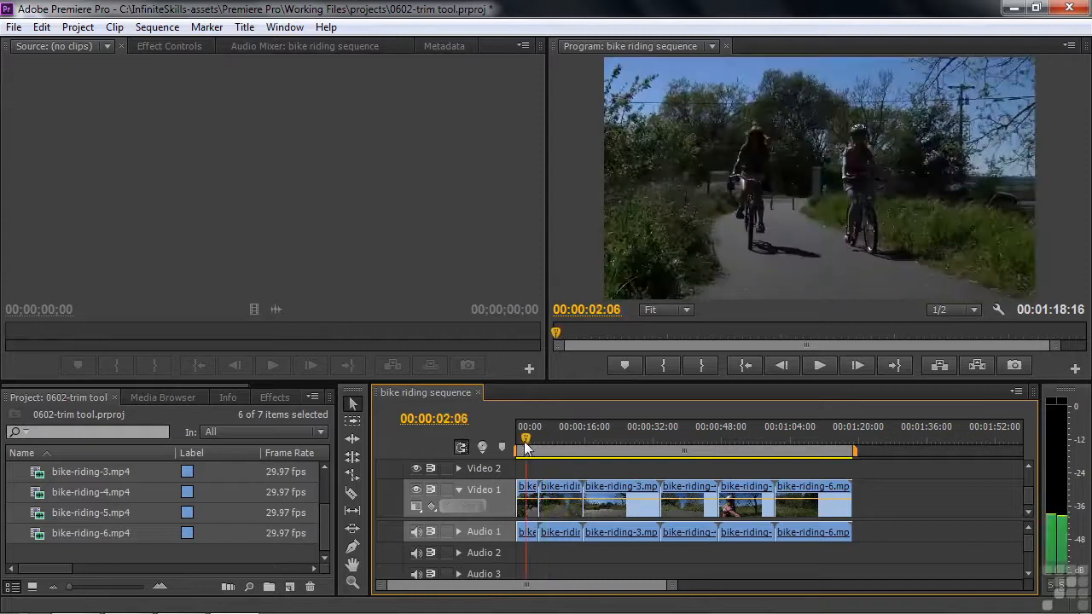
key("space")
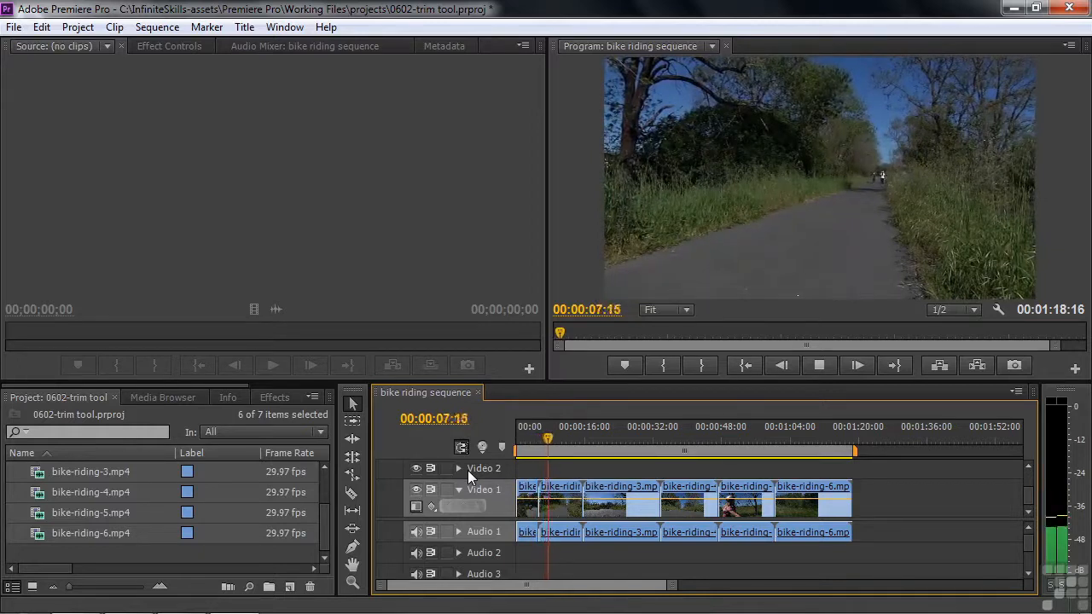
key("space")
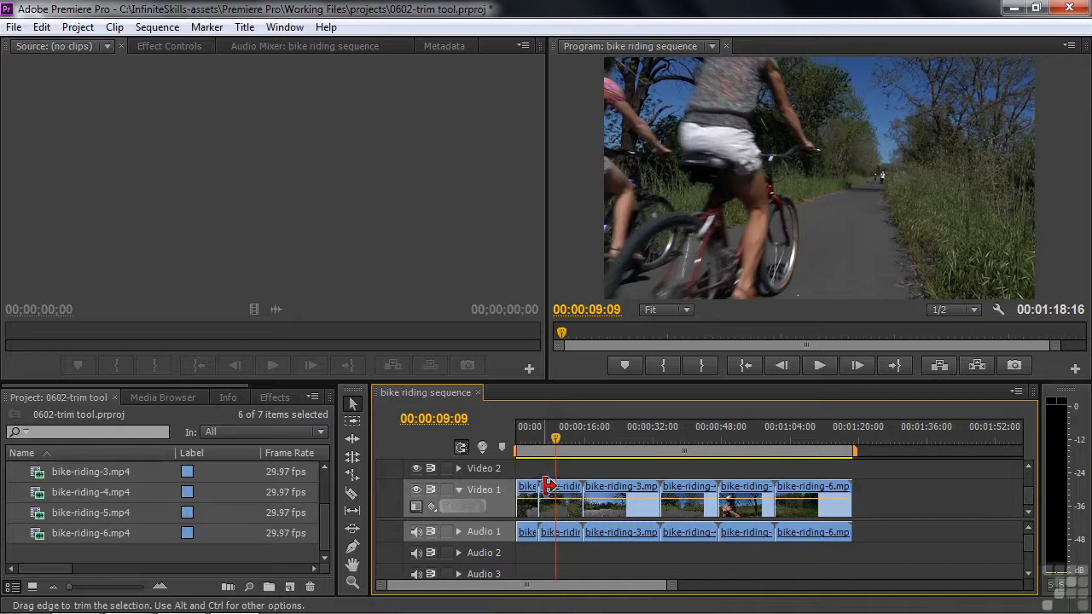
Step: Scrub and step frame by frame through bike-riding-2.mp4 to place the playhead at 00:00:08:18, just before the rider enters the frame
left_click(549, 441)
left_click_drag(549, 440, 555, 447)
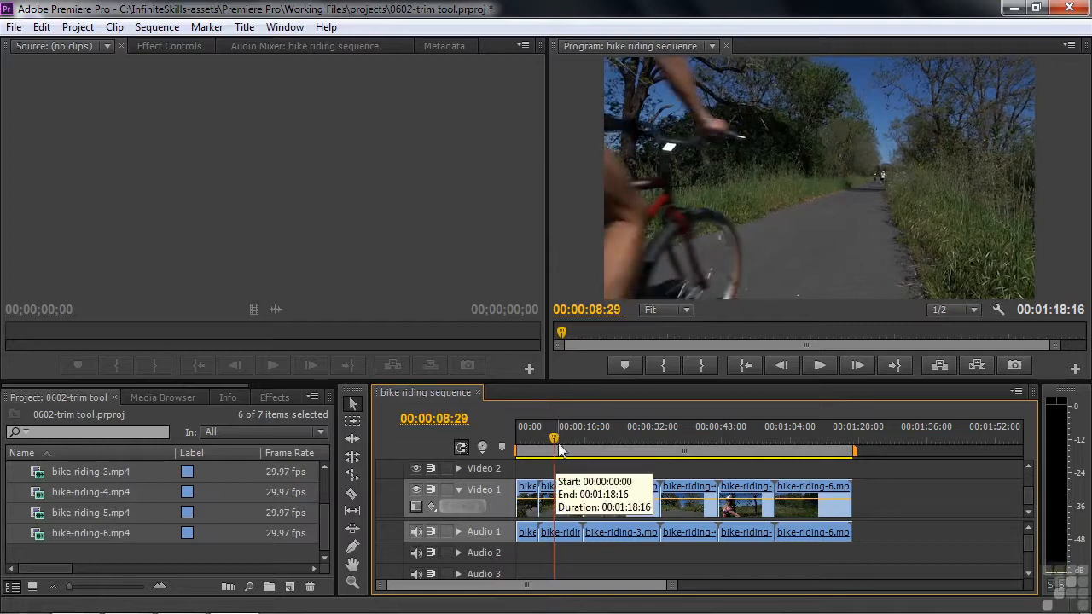
key("Left")
key("Left")
key("Left")
key("Left")
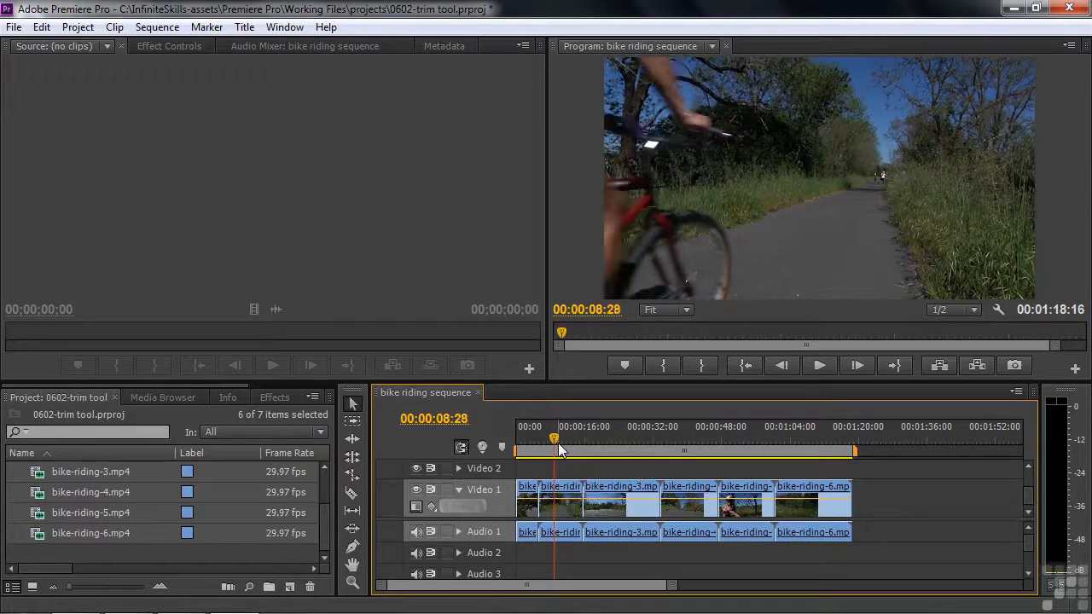
key("Left")
key("Left")
key("Left")
key("Left")
key("Left")
key("Left")
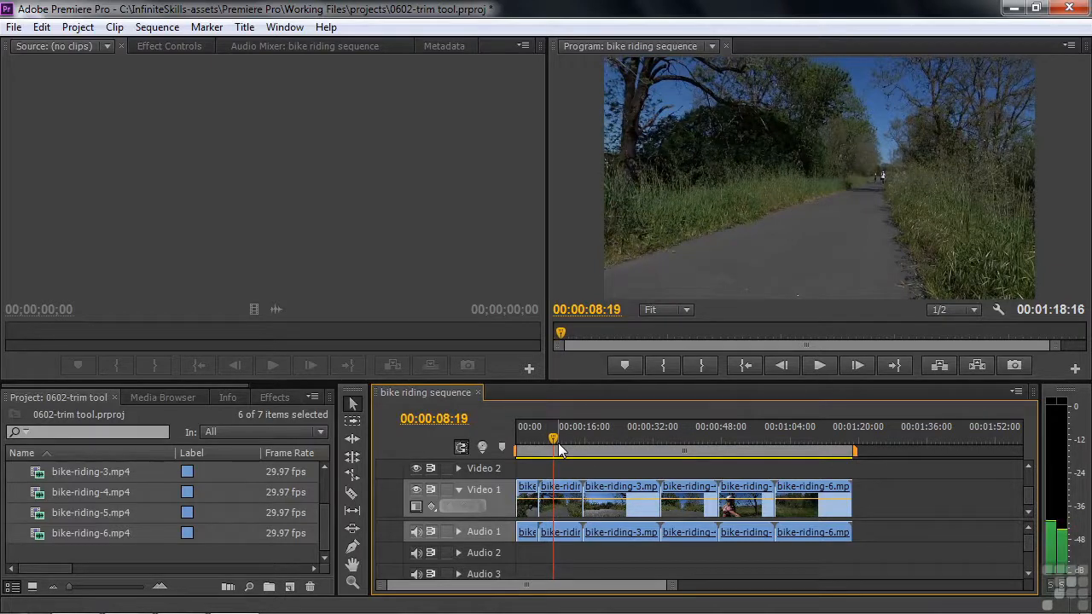
key("Right")
key("Right")
key("Right")
key("Right")
key("Right")
key("Right")
key("Right")
key("Right")
key("Right")
key("Right")
key("Right")
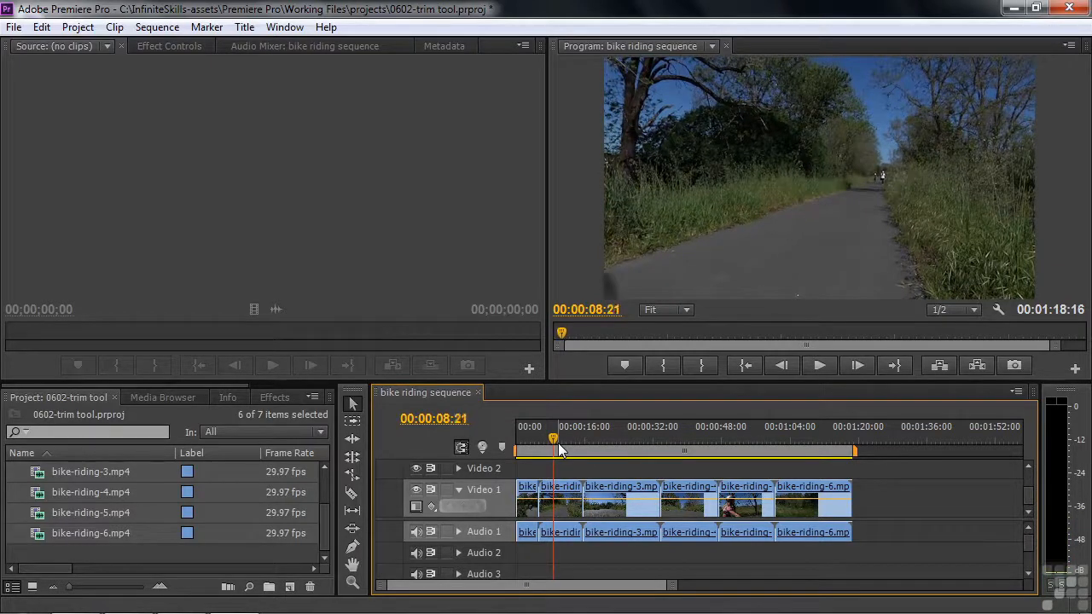
key("Left")
key("Left")
key("Left")
key("Left")
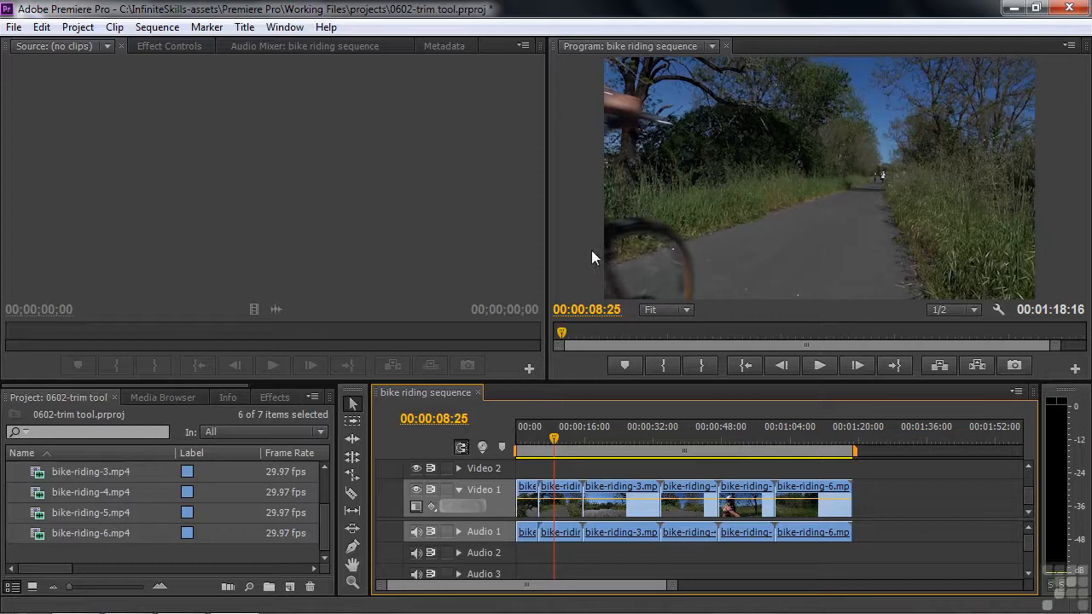
key("Left")
key("Left")
key("Left")
key("Left")
key("Left")
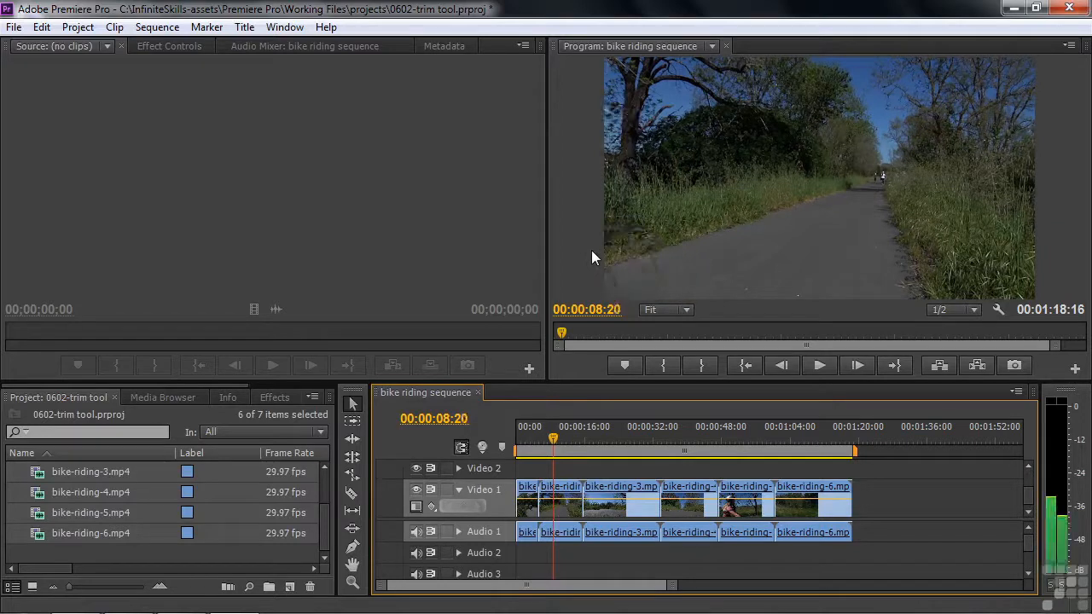
key("Left")
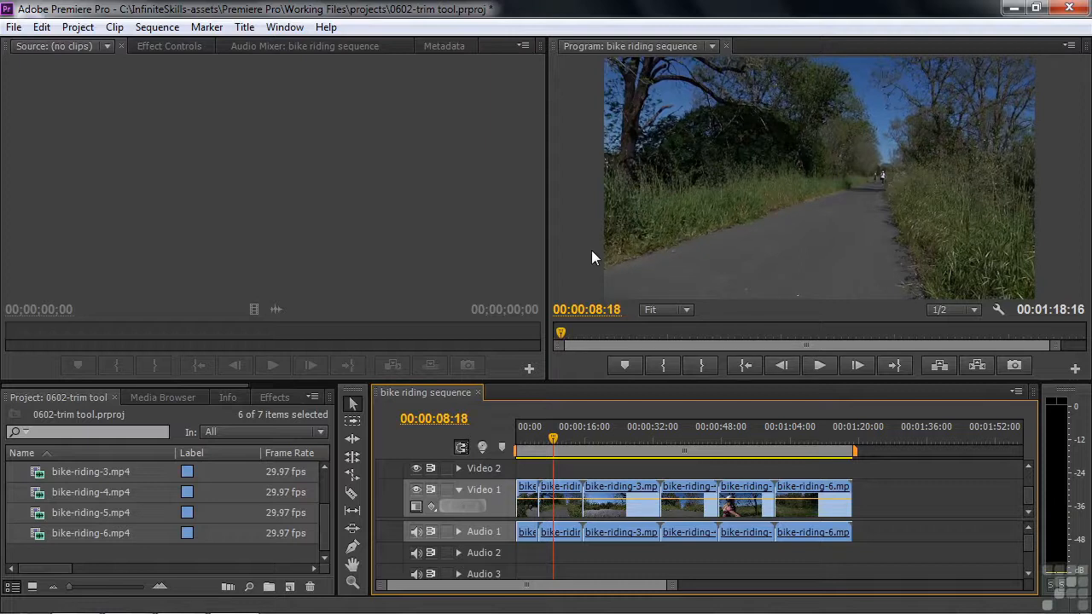
Step: Trim the start of bike-riding-2.mp4 to the playhead at 00:00:08:18 and ripple delete the gap before it
left_click(543, 488)
left_click_drag(546, 488, 555, 487)
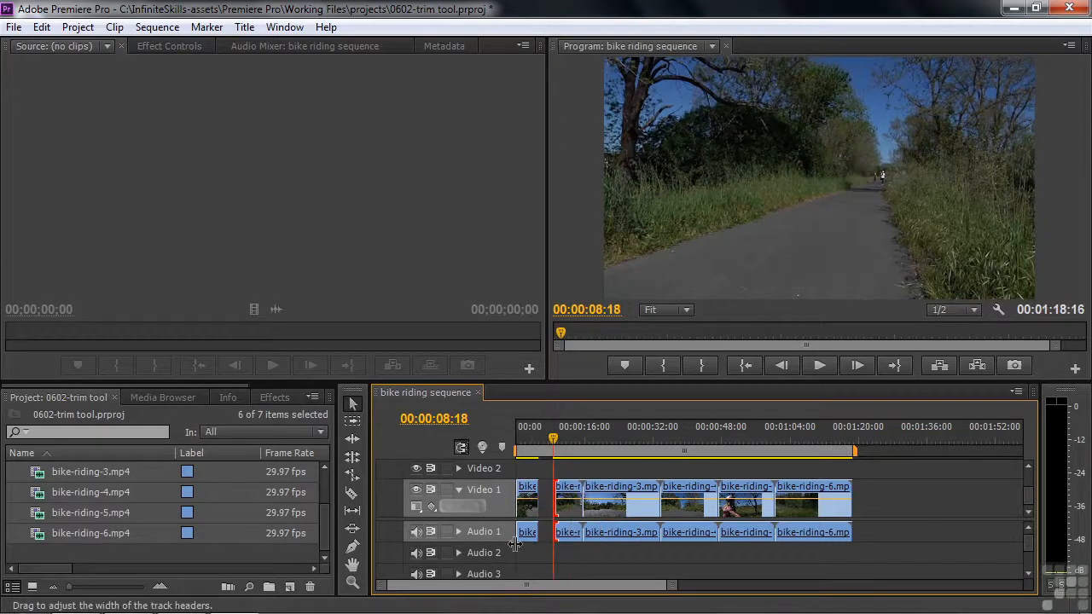
left_click(551, 444)
left_click_drag(553, 444, 548, 443)
right_click(549, 487)
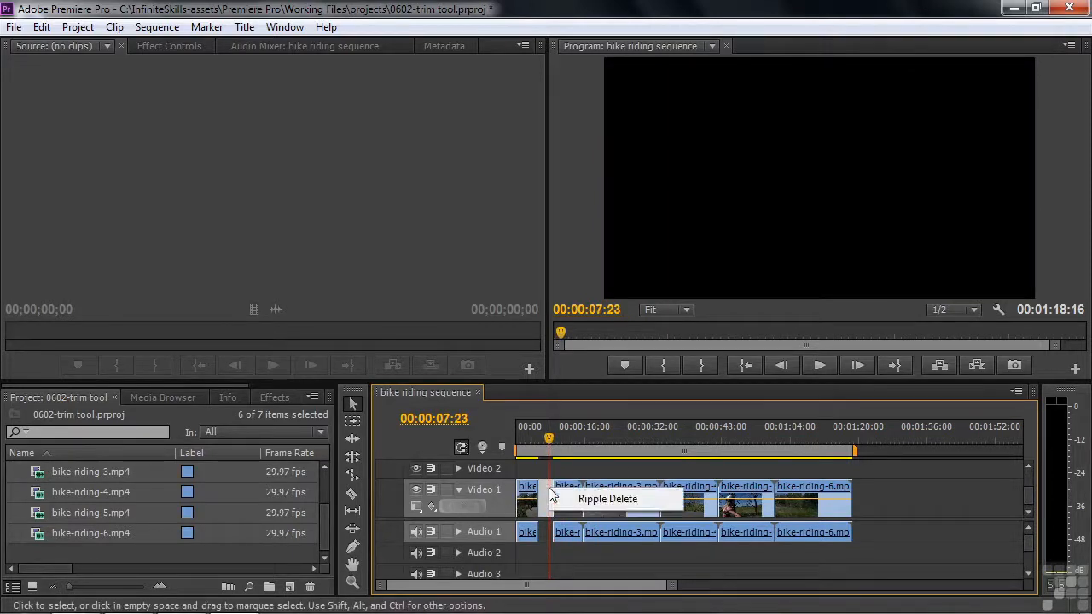
left_click(597, 496)
Step: Play the sequence from 00:00:02:18 through the new cut between bike-riding-1.mp4 and bike-riding-2.mp4
left_click_drag(549, 452, 532, 453)
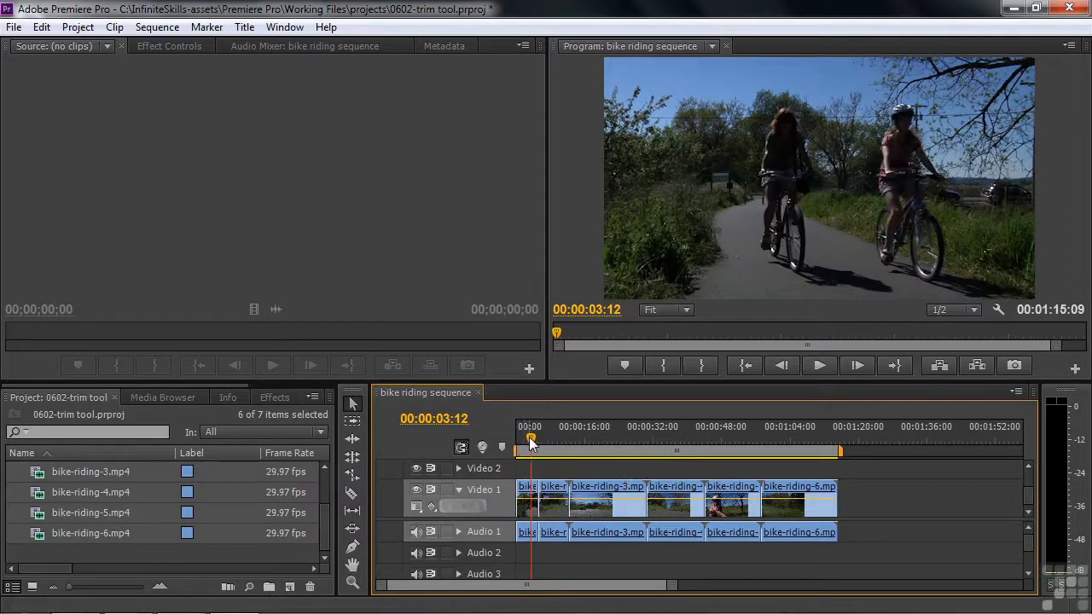
left_click_drag(530, 441, 527, 441)
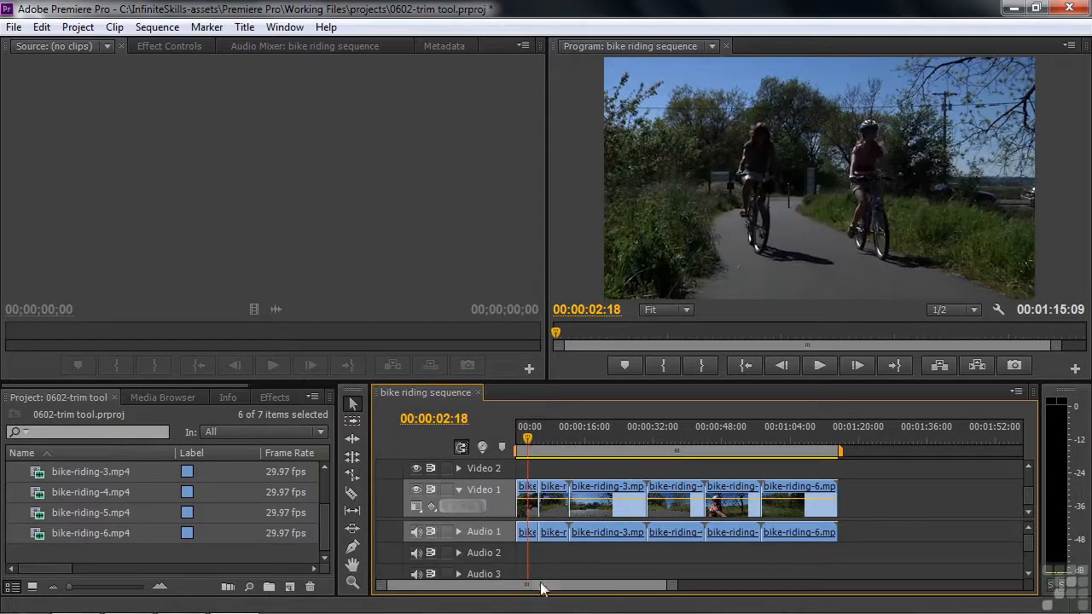
key("space")
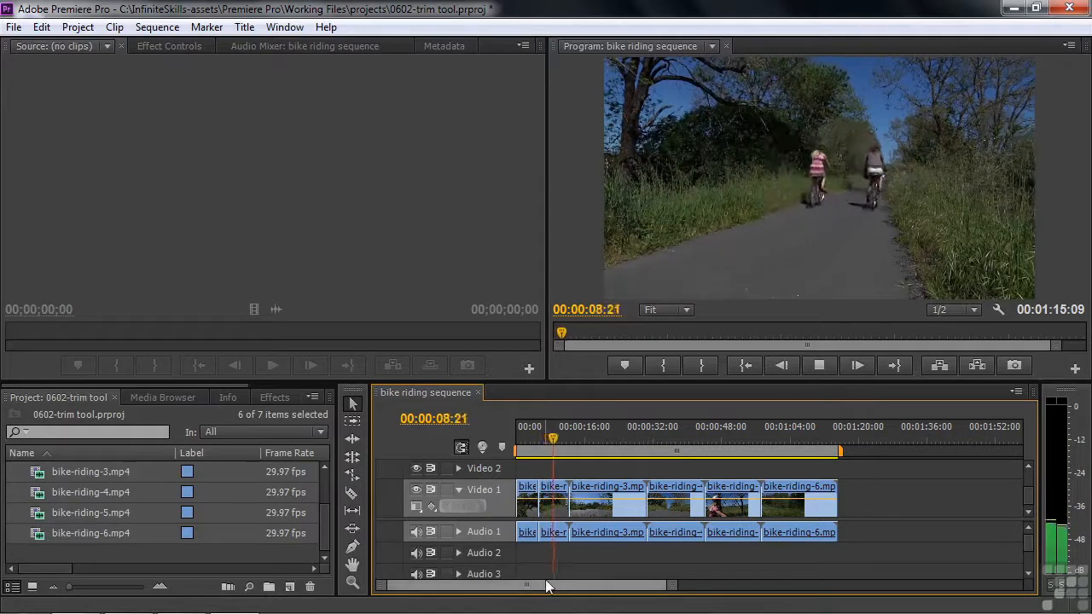
key("space")
Step: Go to the cut between bike-riding-2.mp4 and bike-riding-3.mp4 and compare the frames on either side of it
left_click_drag(557, 439, 552, 451)
key("Down")
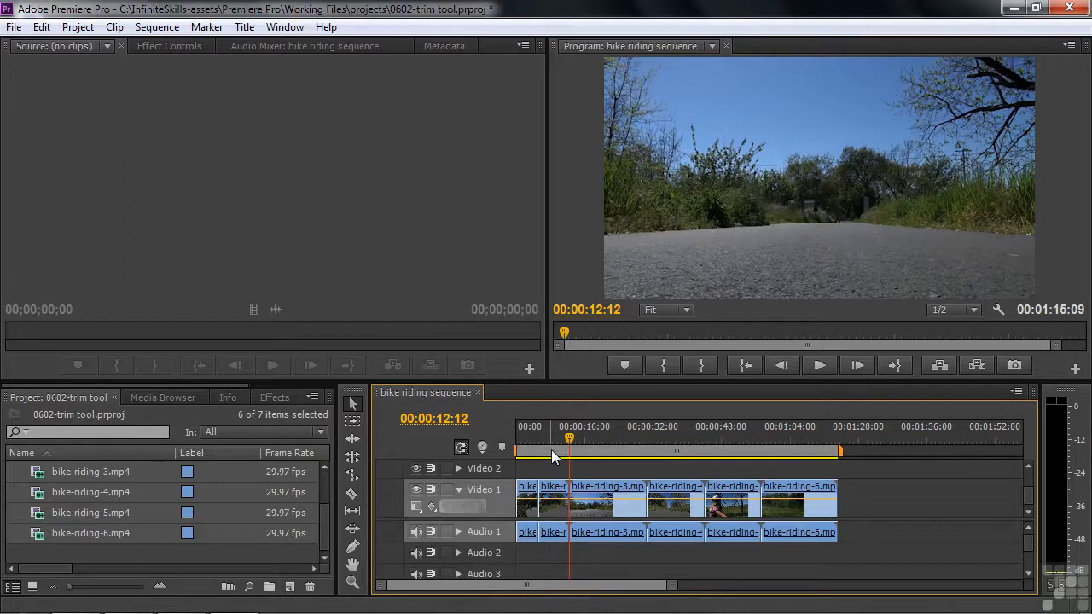
key("Left")
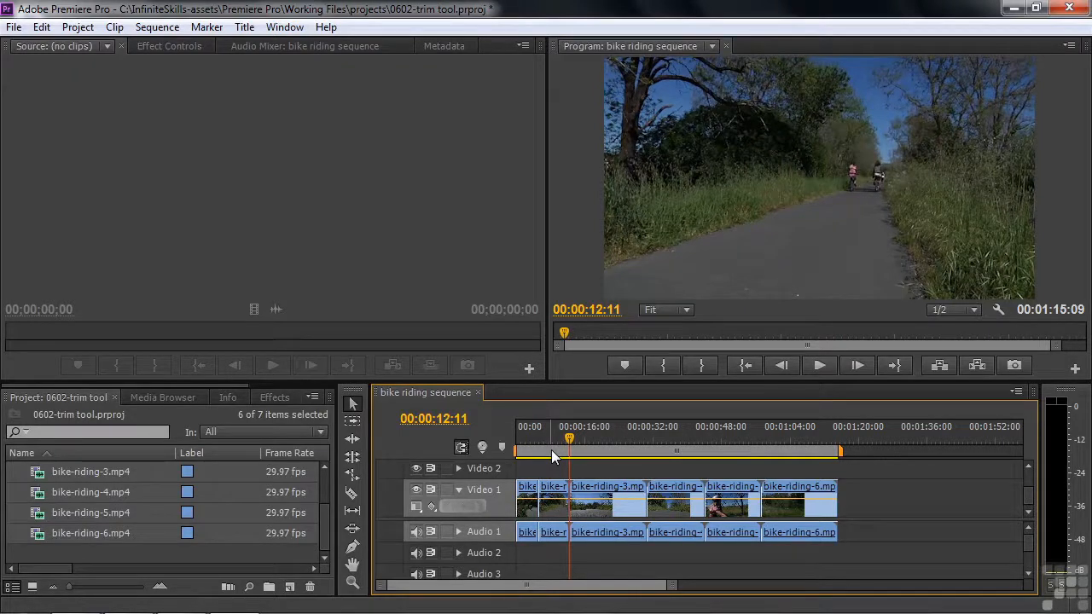
key("Right")
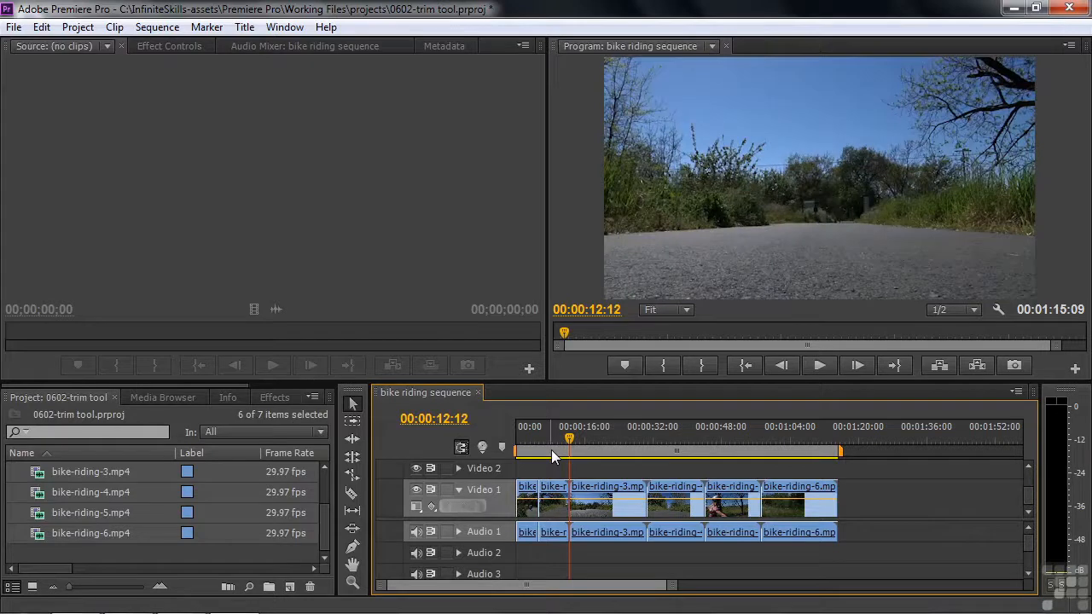
key("Left")
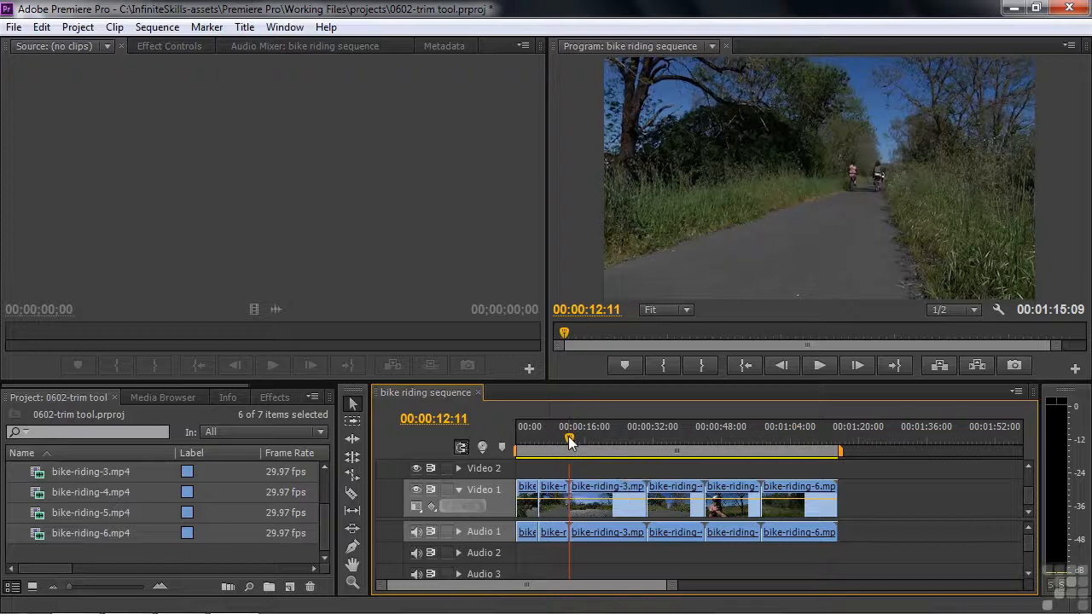
Step: Move the playhead to 00:00:09:11 and trim the end of bike-riding-2.mp4 back to it
left_click(564, 443)
left_click_drag(564, 443, 556, 448)
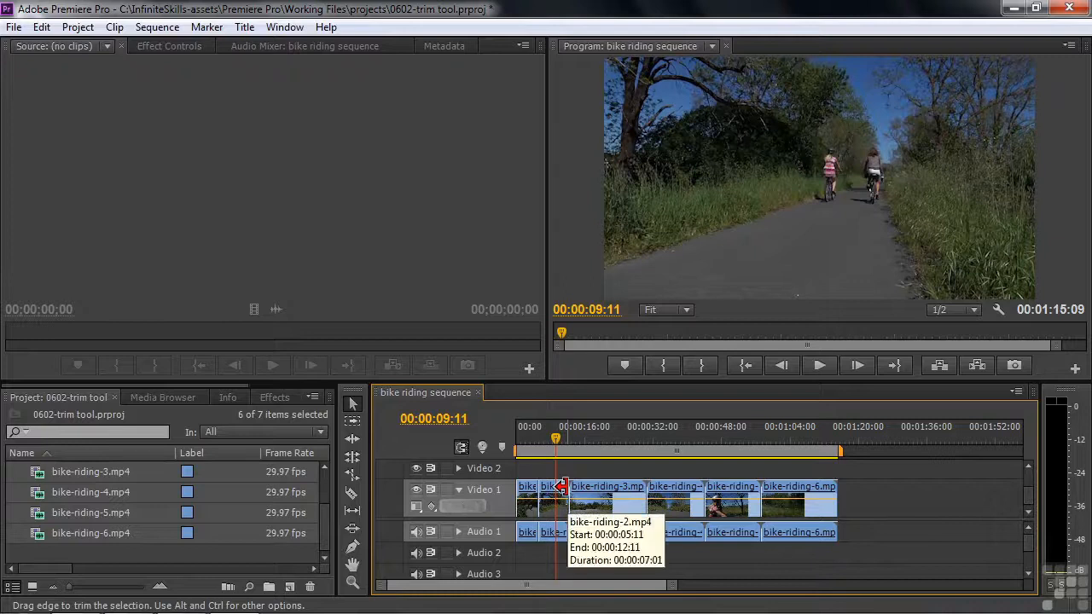
left_click_drag(561, 486, 552, 488)
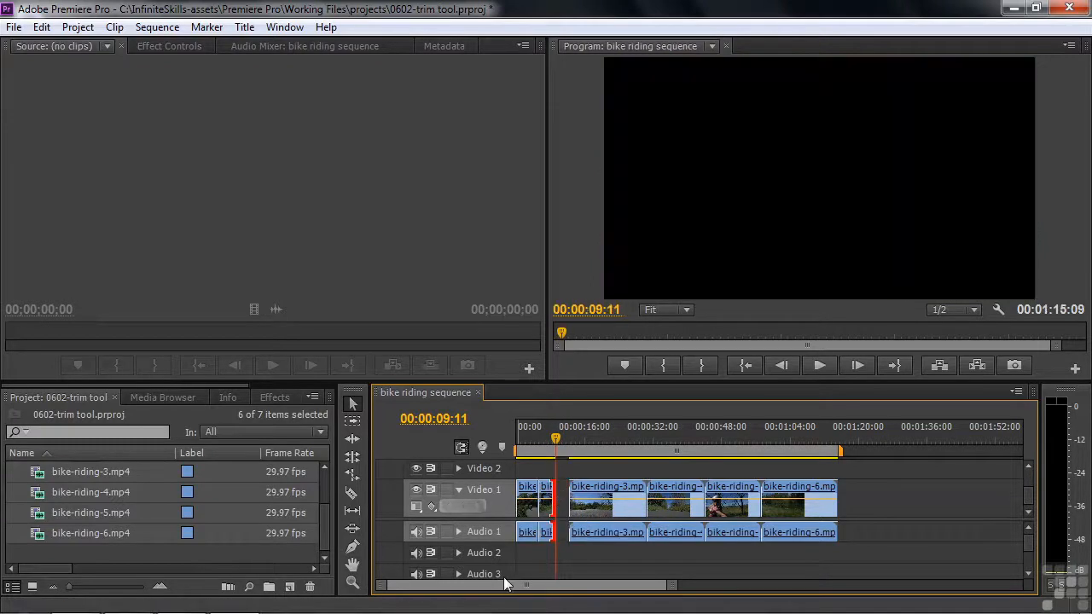
Step: Scrub to the start of bike-riding-5.mp4 and play it, stopping at 00:00:49:21 as its new starting point
left_click_drag(565, 450, 715, 503)
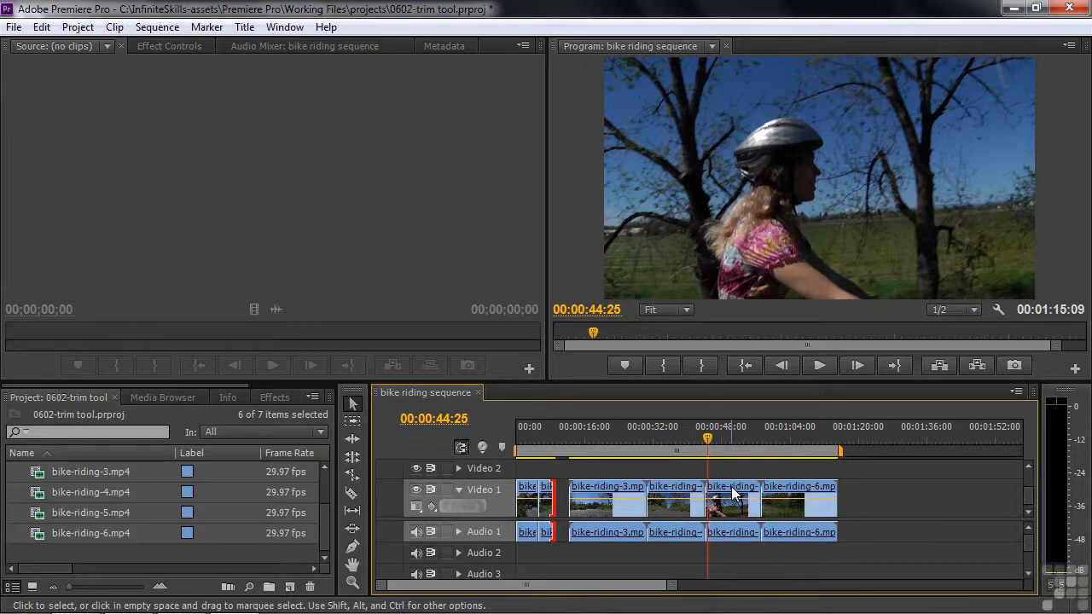
left_click_drag(705, 440, 706, 442)
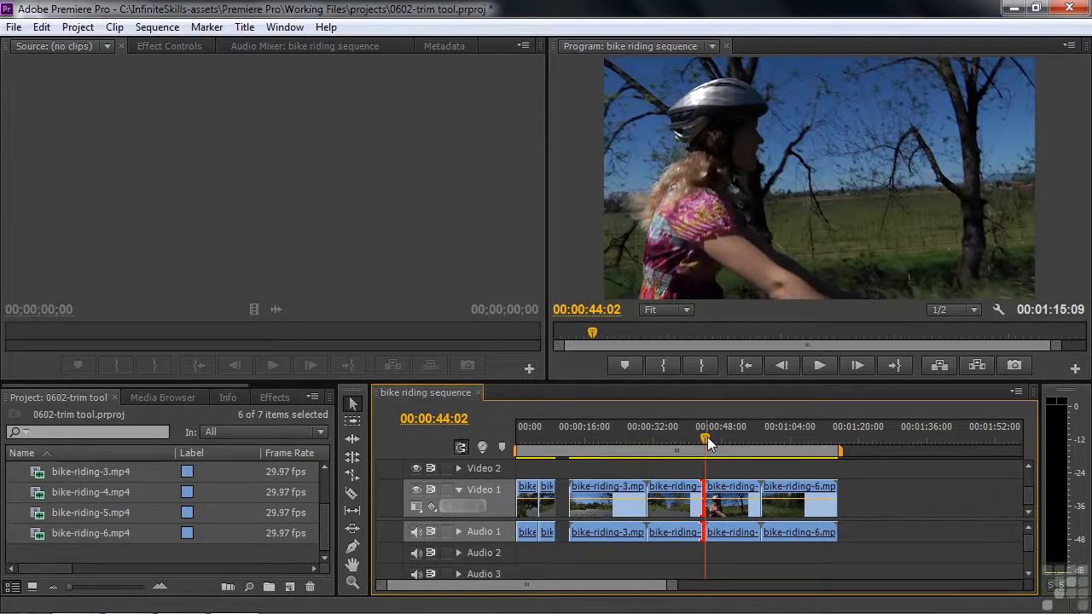
key("space")
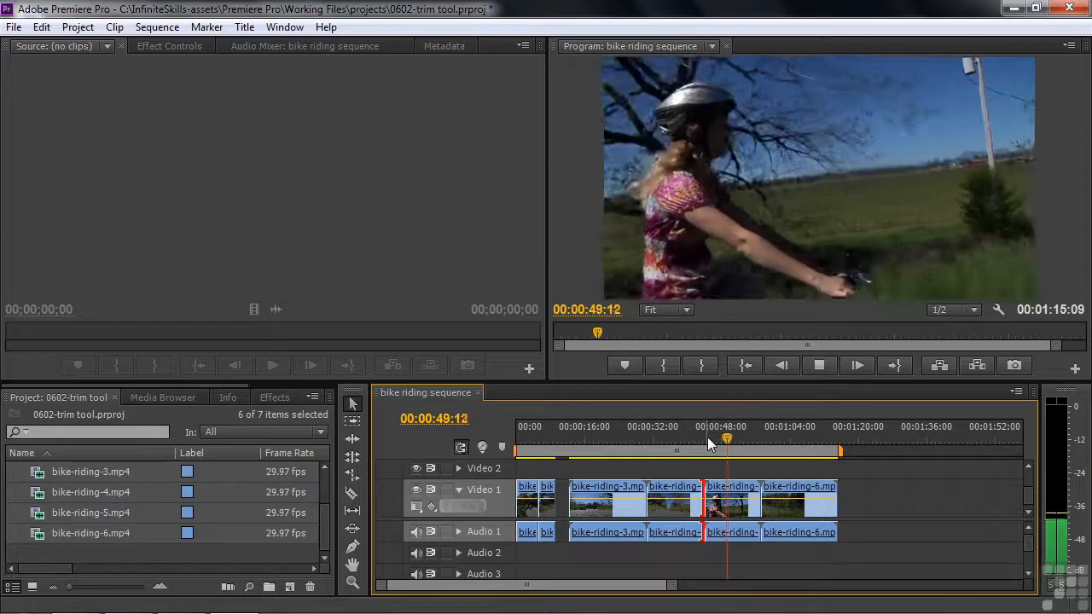
key("space")
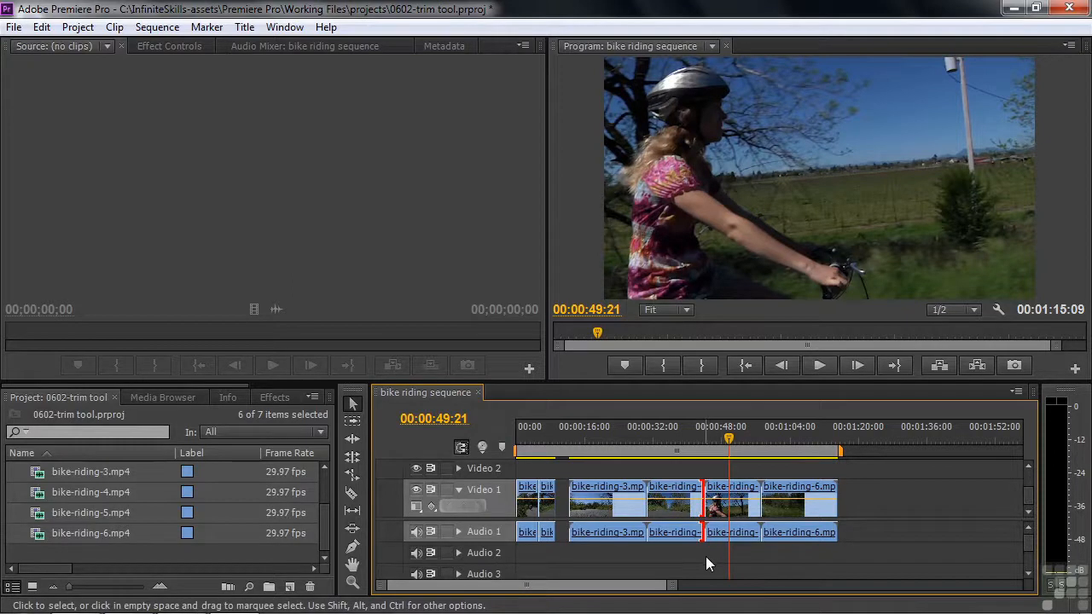
Step: Deselect the stray edit point and trim the start of bike-riding-5.mp4 to the playhead at 00:00:49:21
left_click(716, 467)
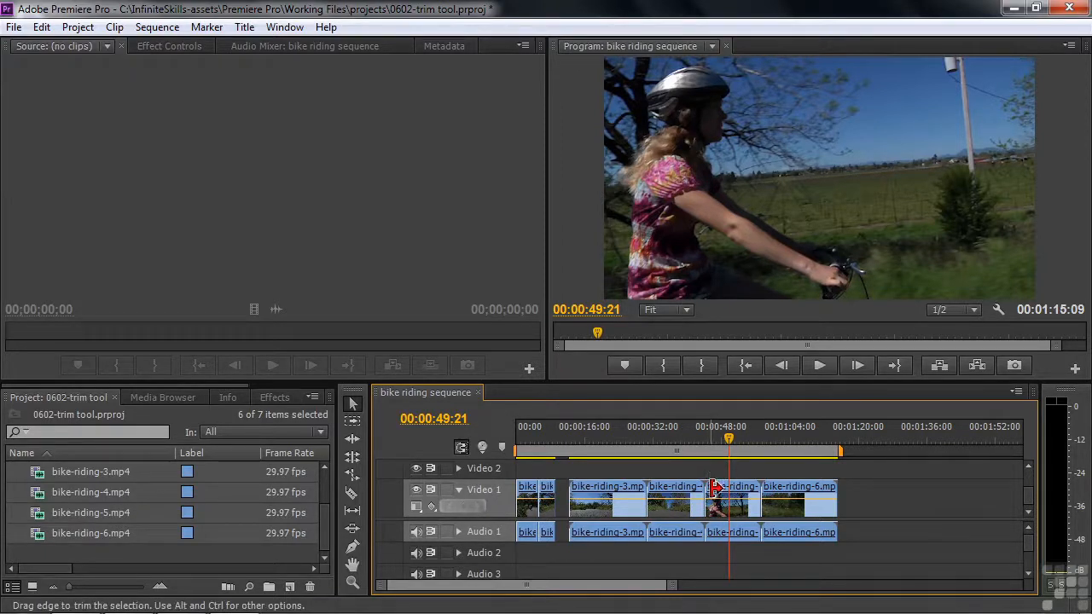
left_click(713, 495)
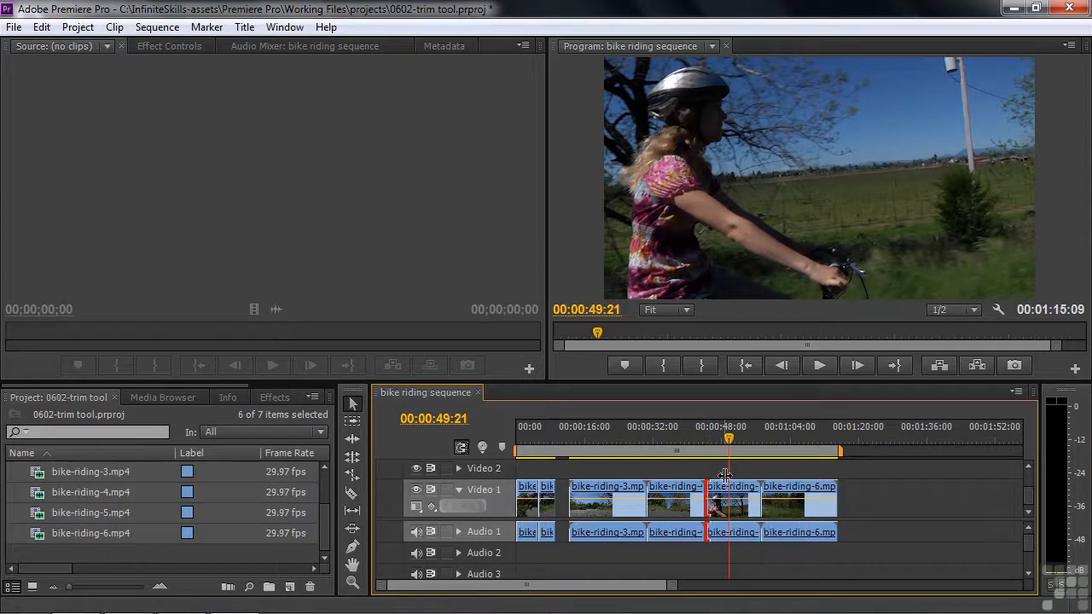
left_click_drag(713, 492, 733, 496)
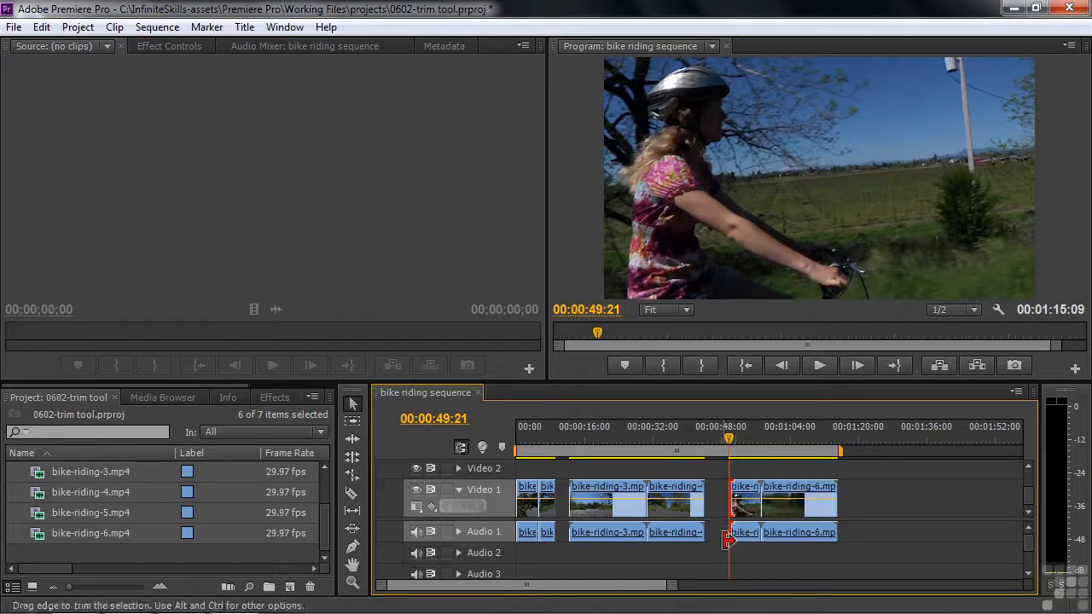
Step: Play bike-riding-5.mp4, step back to 00:00:53:28 and trim the clip's end to that frame
key("space")
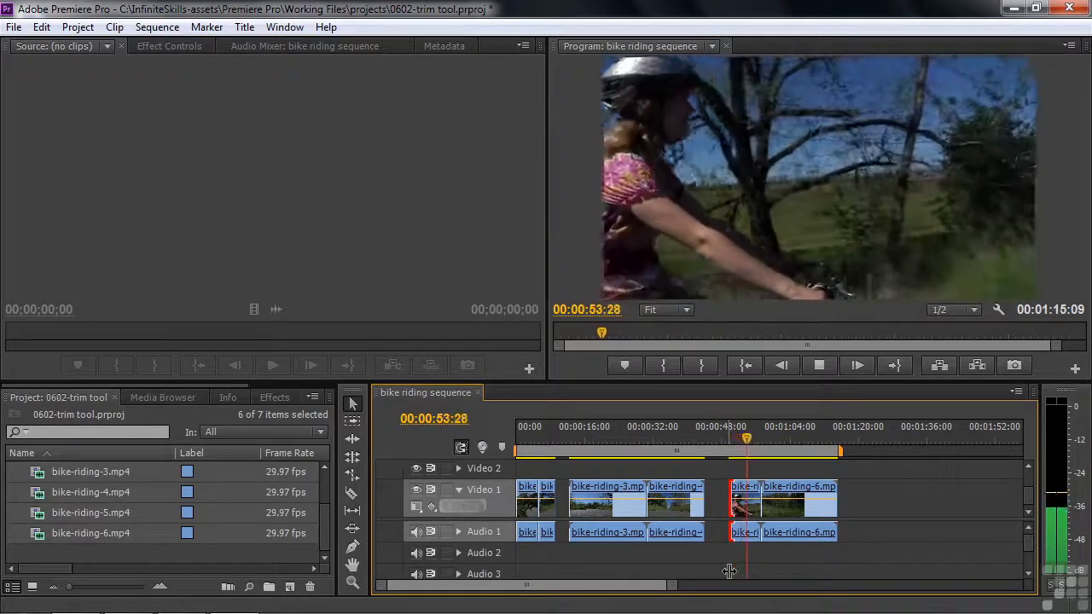
key("space")
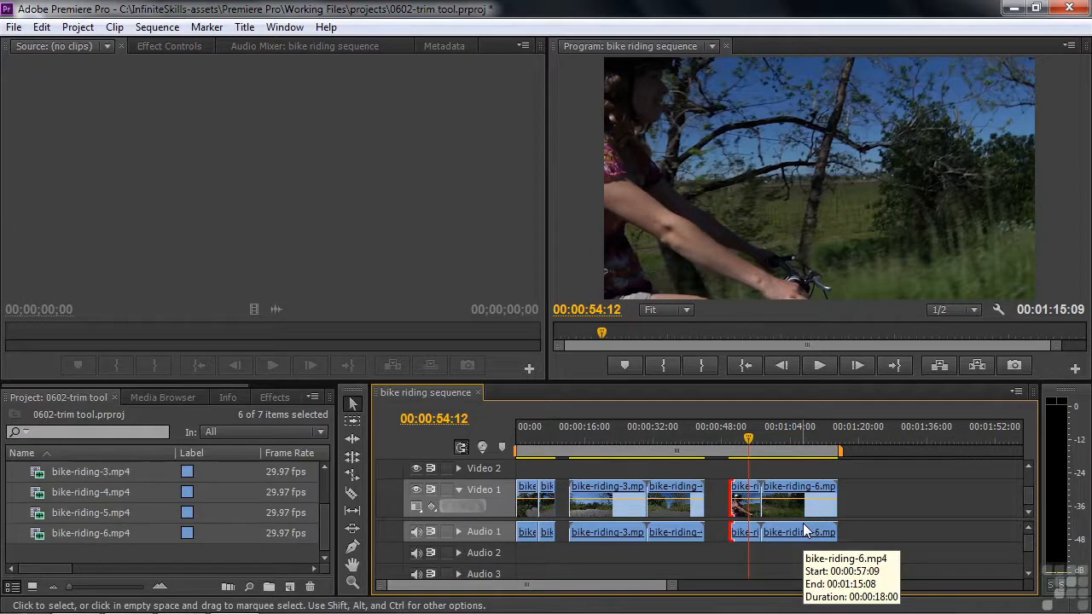
key("Left")
key("Left")
key("Left")
key("Left")
key("Left")
key("Left")
key("Left")
key("Left")
key("Left")
key("Left")
key("Left")
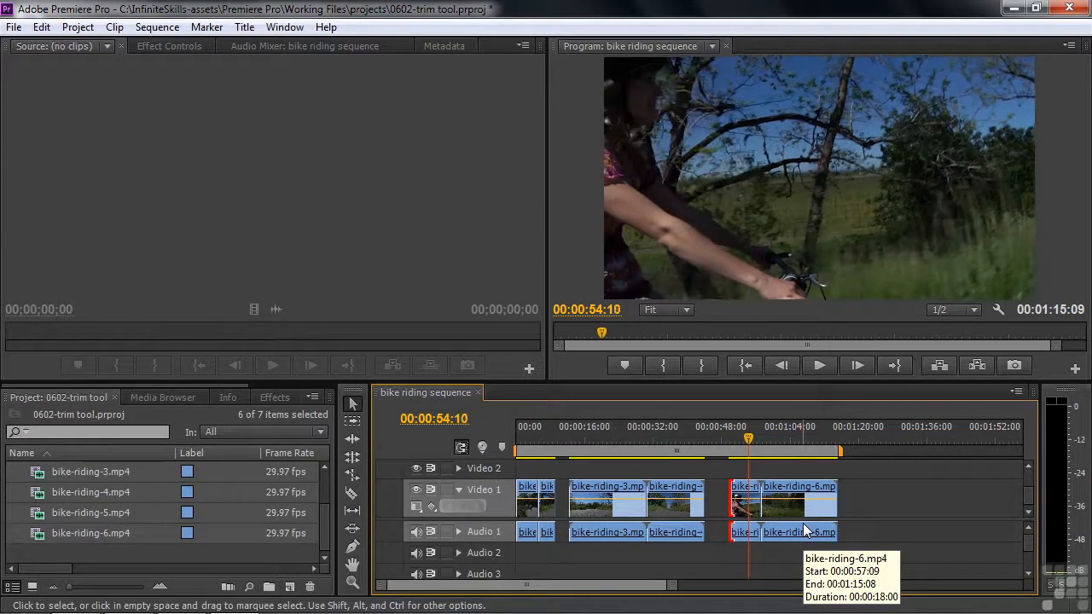
key("Left")
key("Left")
key("Left")
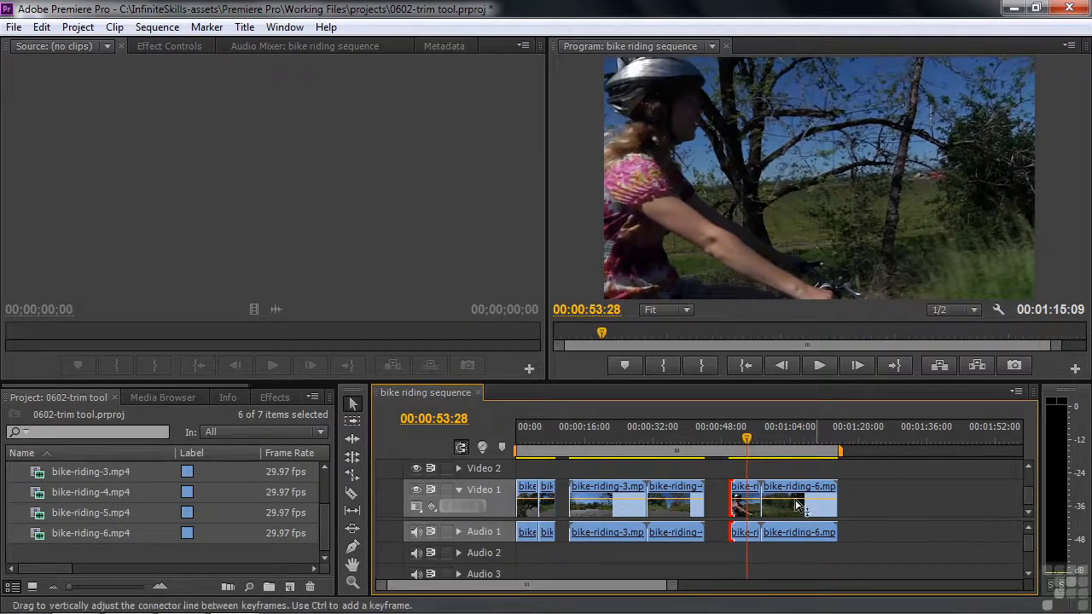
left_click_drag(753, 488, 747, 494)
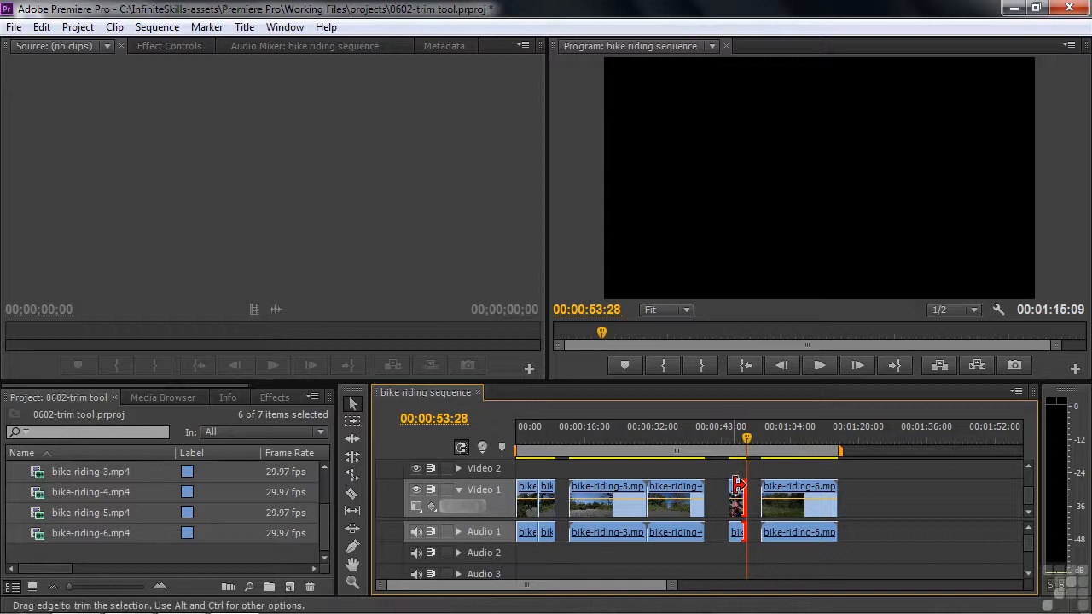
Step: Move bike-riding-5.mp4 directly behind bike-riding-2.mp4 as an insert edit and play the sequence from 00:00:04:18
left_click_drag(738, 495, 568, 494)
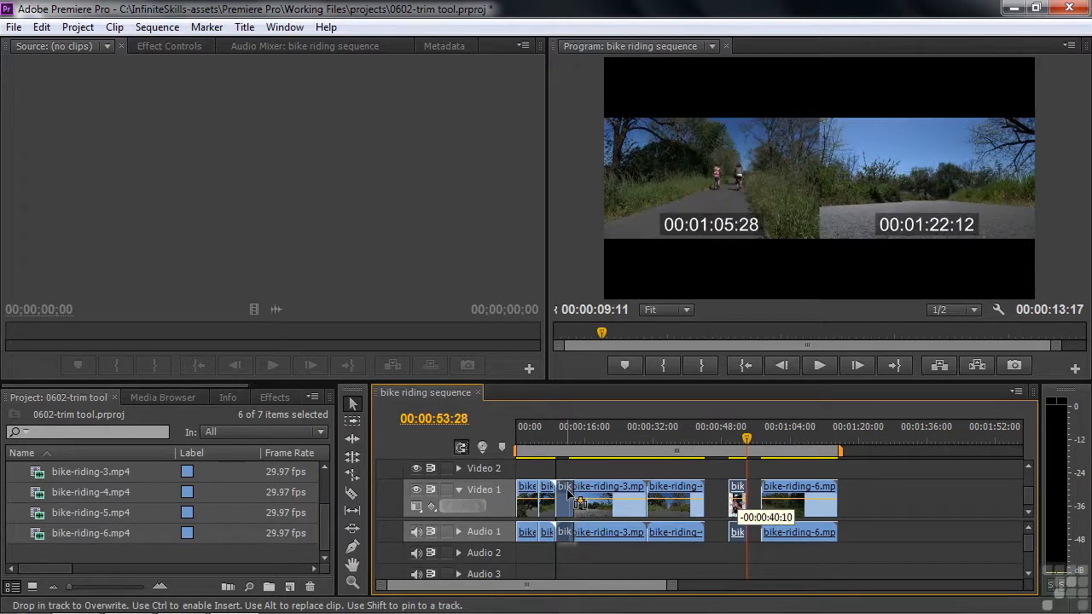
key("ctrl")
left_click_drag(568, 494, 569, 495)
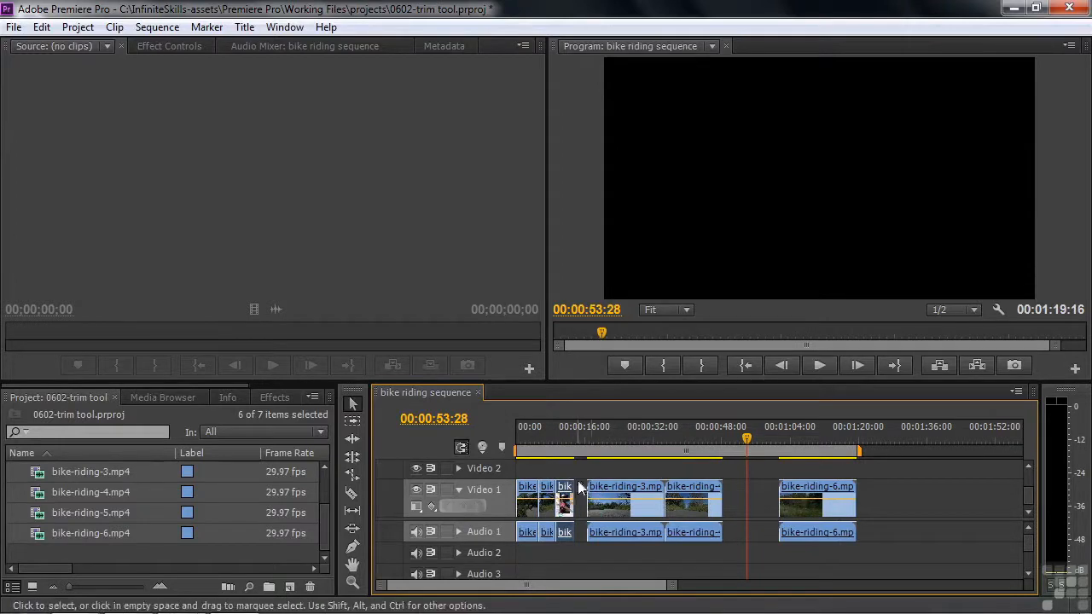
left_click(537, 430)
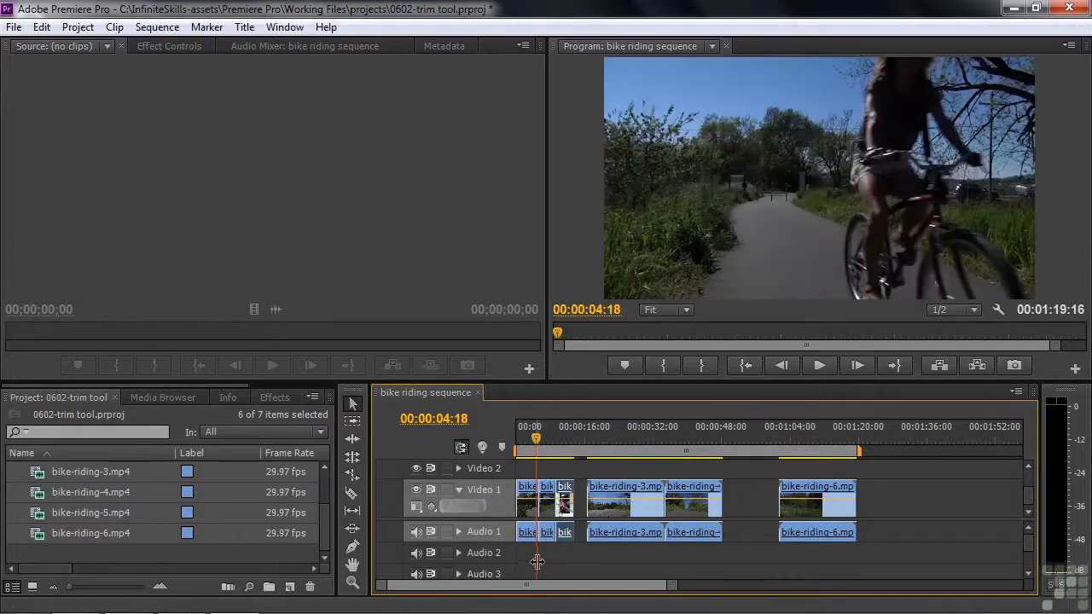
key("space")
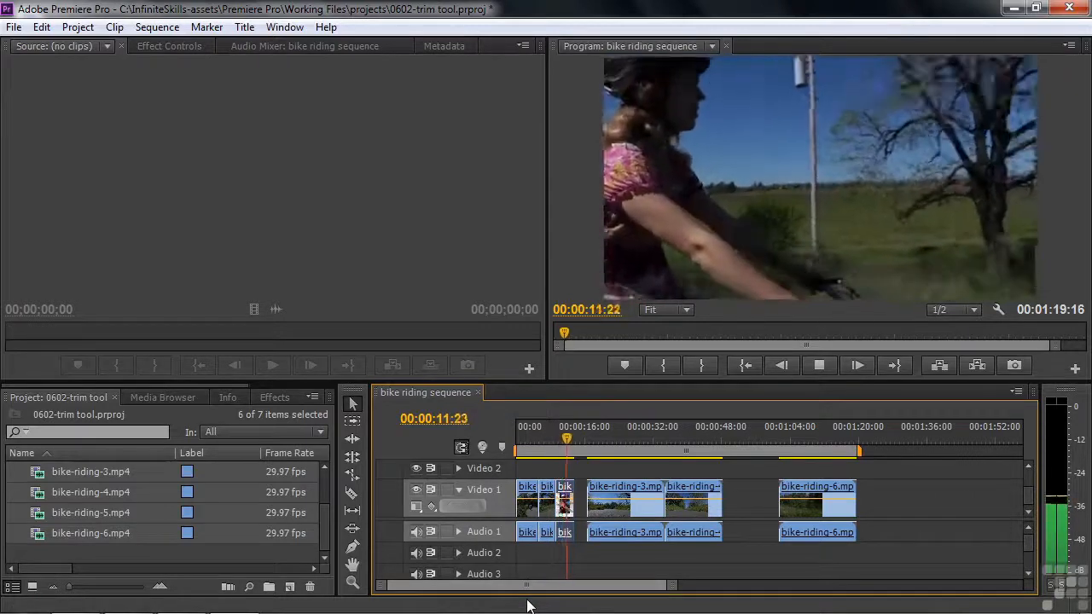
Step: Stop playback and add another copy of bike-riding-2.mp4 to Video 1, with a gap after bike-riding-6.mp4
left_click(631, 437)
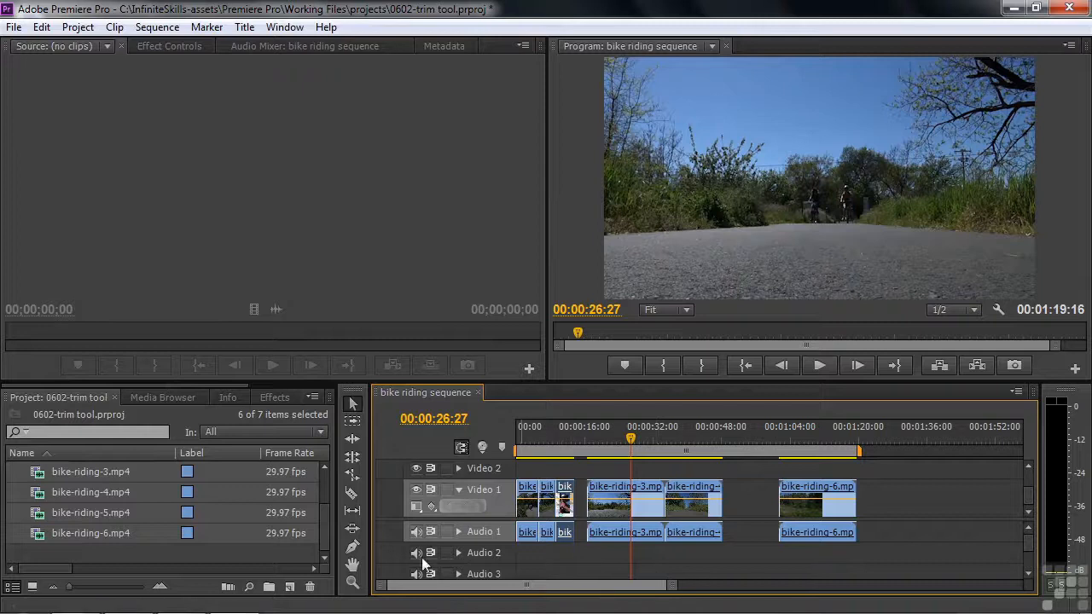
left_click_drag(324, 531, 320, 513)
left_click_drag(125, 494, 888, 519)
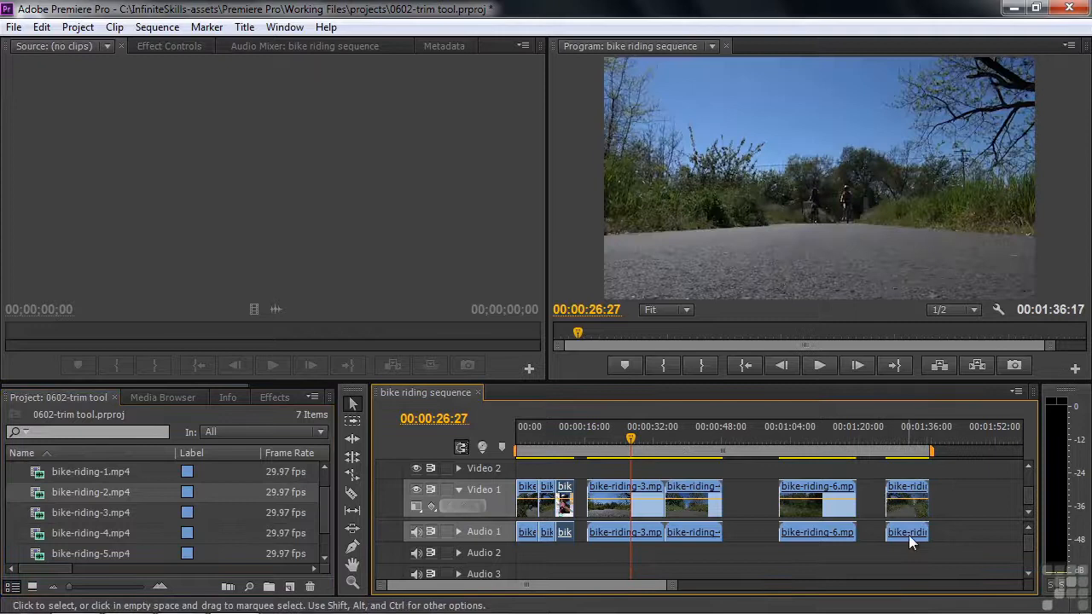
Step: Trim the start of the new bike-riding-2.mp4 copy to 00:01:33:26 and insert the clip directly after bike-riding-5.mp4
left_click(906, 438)
mouse_move(906, 436)
left_mouse_down()
mouse_move(928, 434)
mouse_move(917, 440)
left_mouse_up()
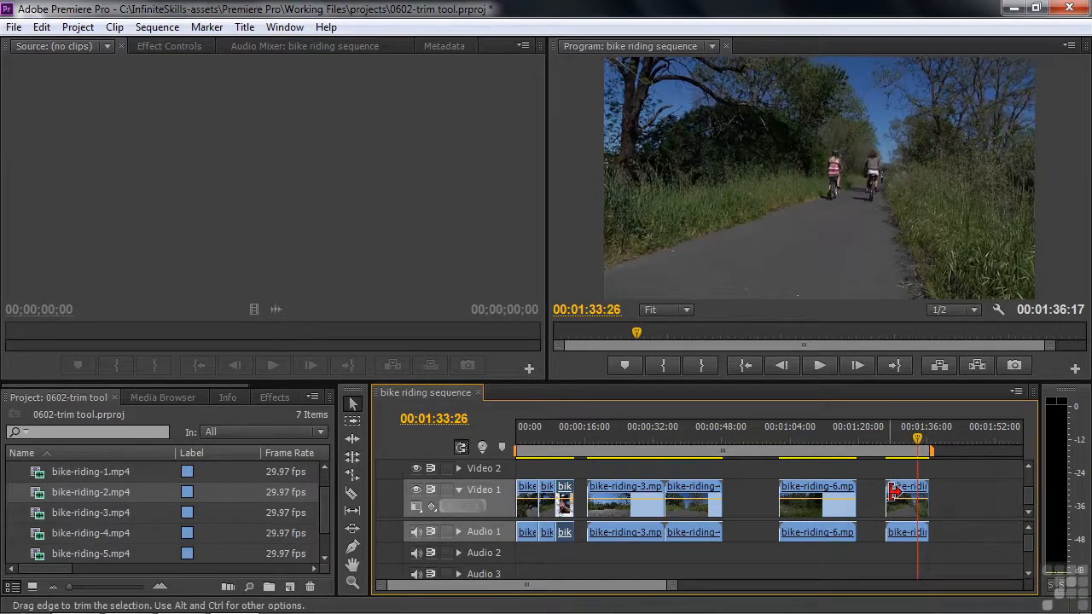
left_click_drag(890, 489, 579, 499)
key("ctrl")
Step: Play from the end of the first bike-riding-2.mp4 clip through the inserted copy, stopping at 00:00:15:20
left_click_drag(555, 448, 556, 449)
key("space")
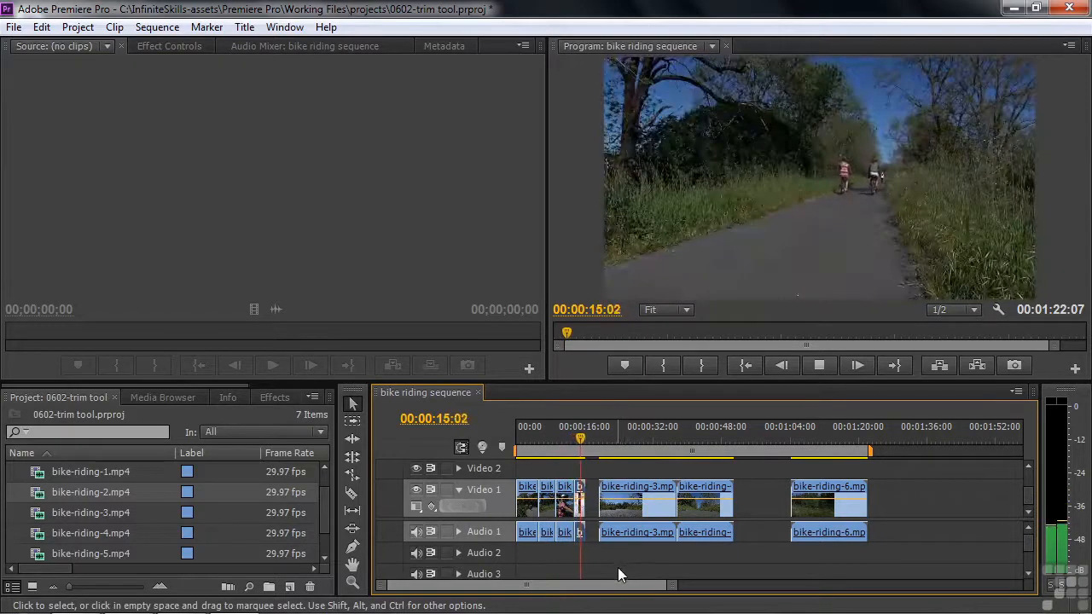
key("space")
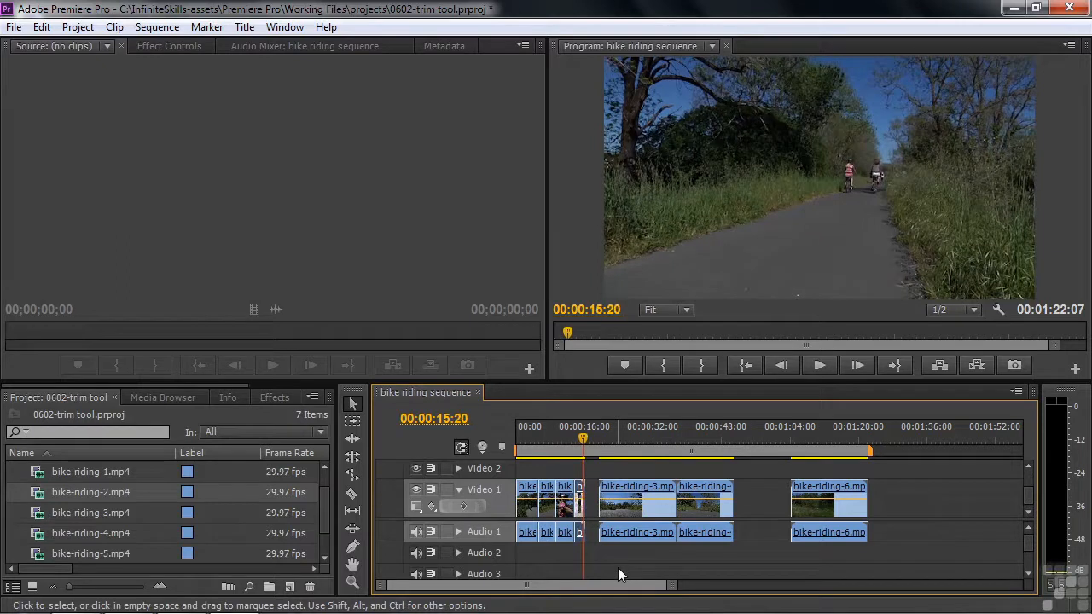
Step: Trim bike-riding-6.mp4 to start at 00:01:09:11 and end at 00:01:20:04, then insert it directly after the second bike-riding-2.mp4 clip
left_click(798, 432)
left_click_drag(797, 433, 829, 453)
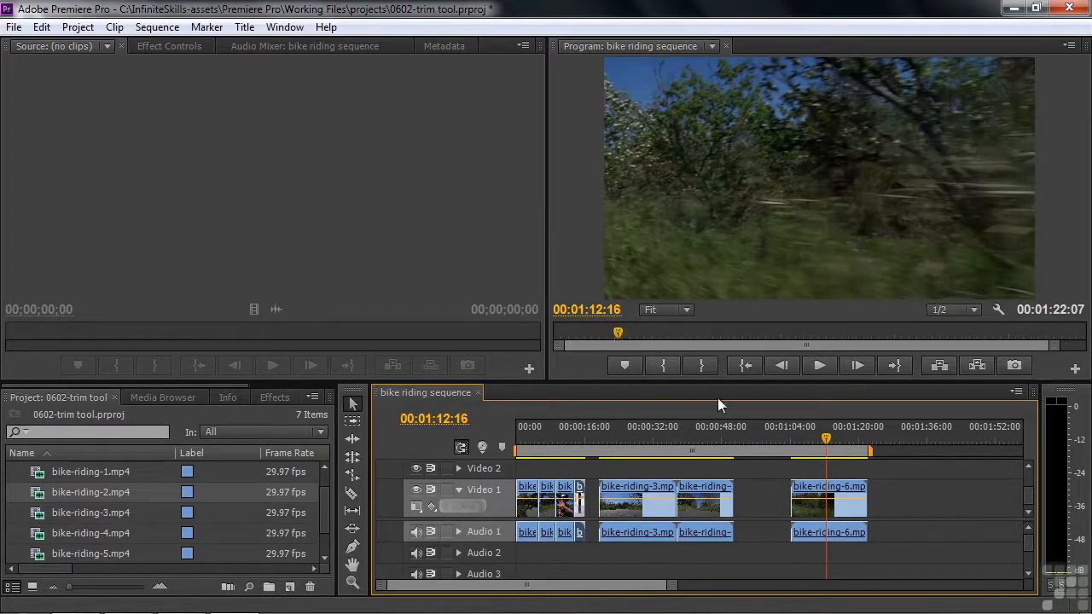
left_click_drag(824, 439, 811, 438)
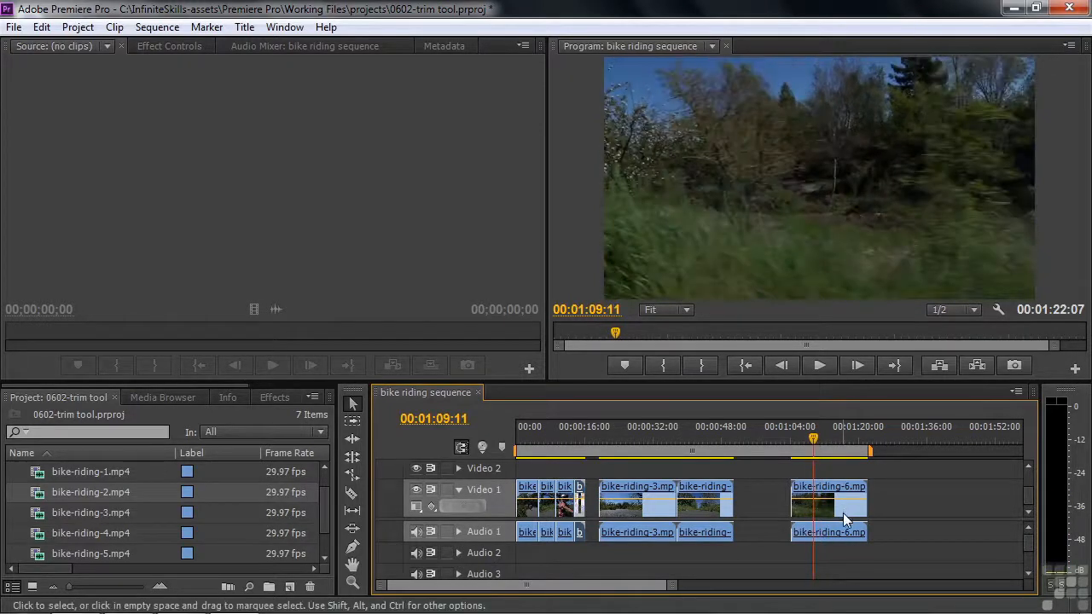
left_click_drag(794, 499, 815, 493)
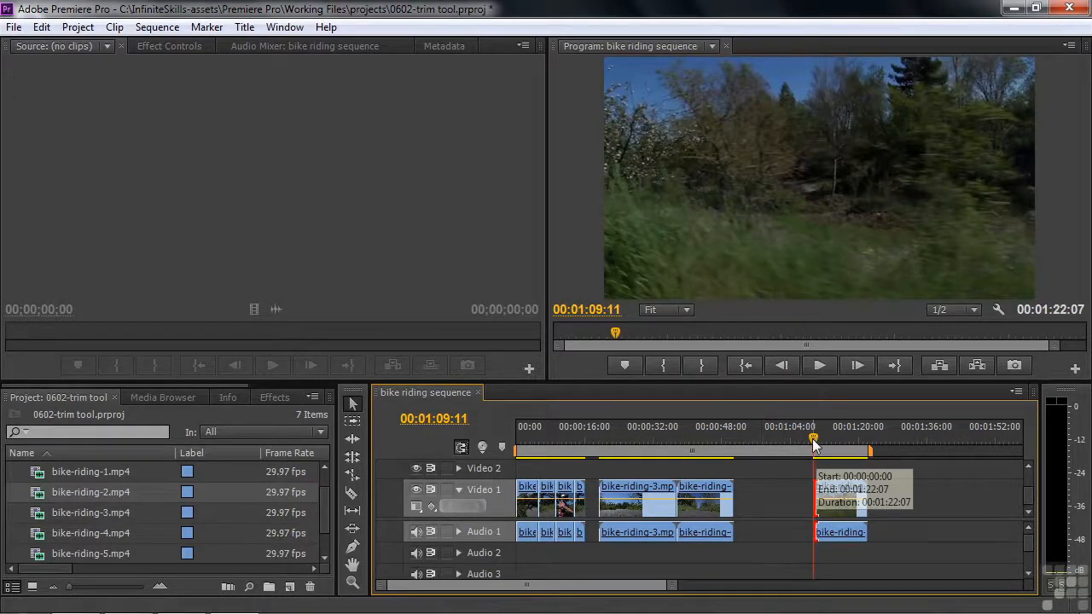
left_click_drag(815, 444, 611, 491)
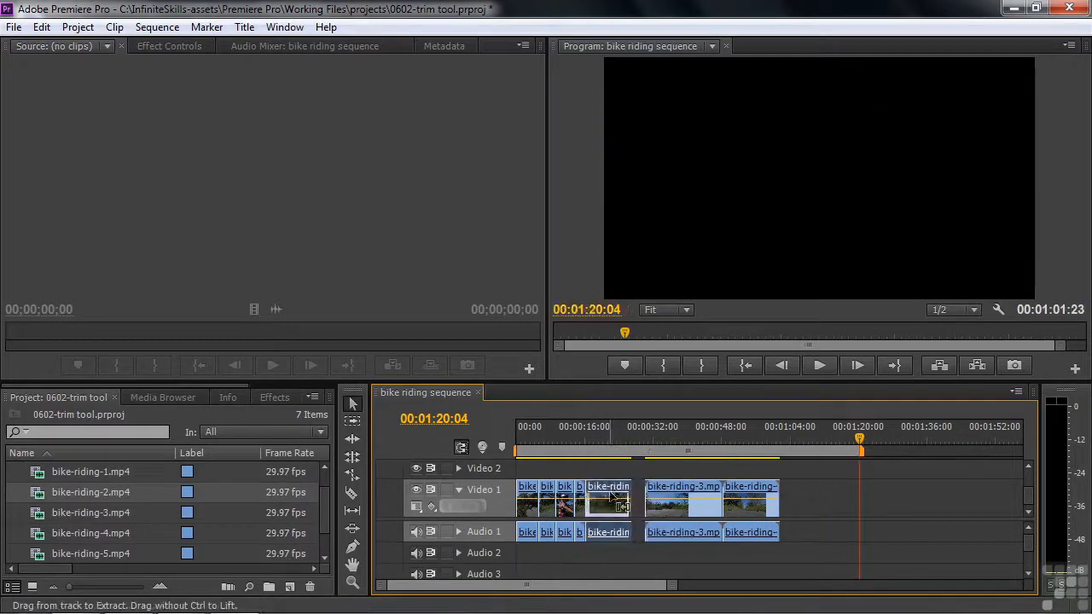
Step: Play through the moved bike-riding-6.mp4, stop at 00:00:23:29 and trim the clip's end back to that frame
left_click(579, 431)
key("space")
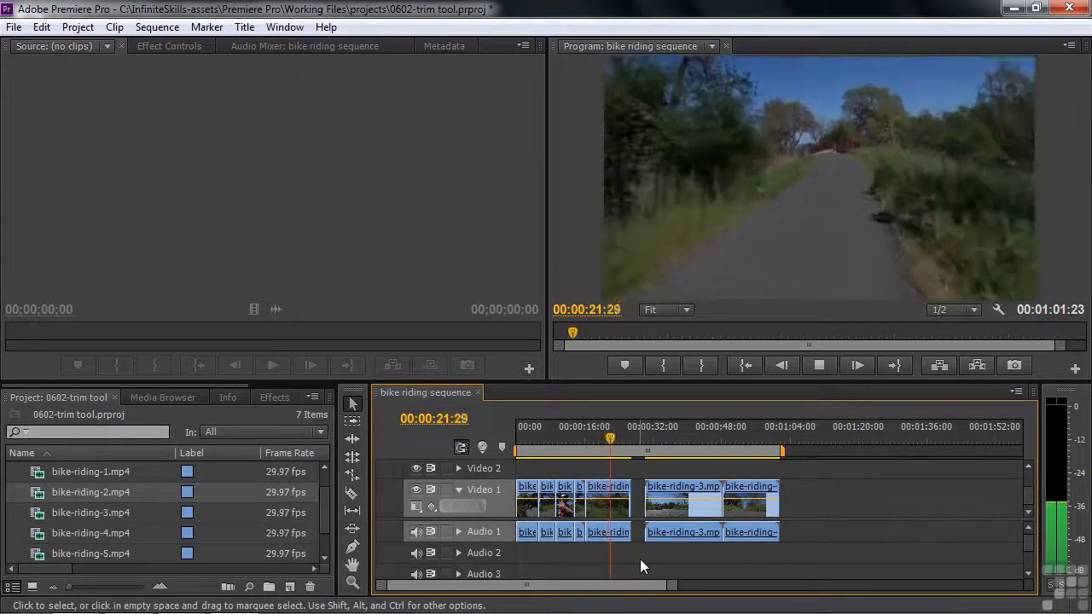
key("space")
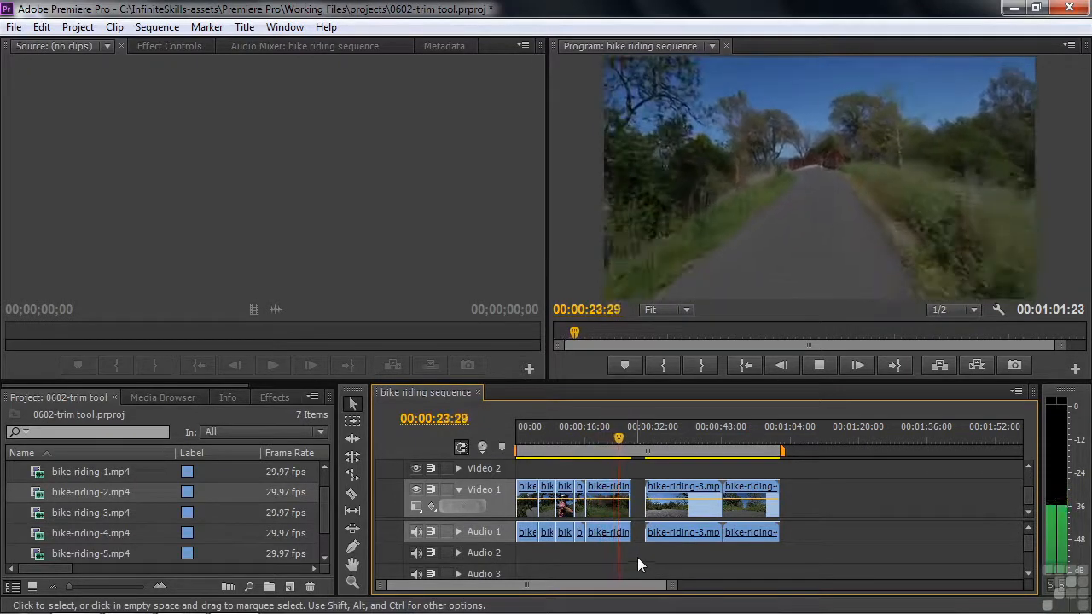
left_click_drag(623, 492, 631, 535)
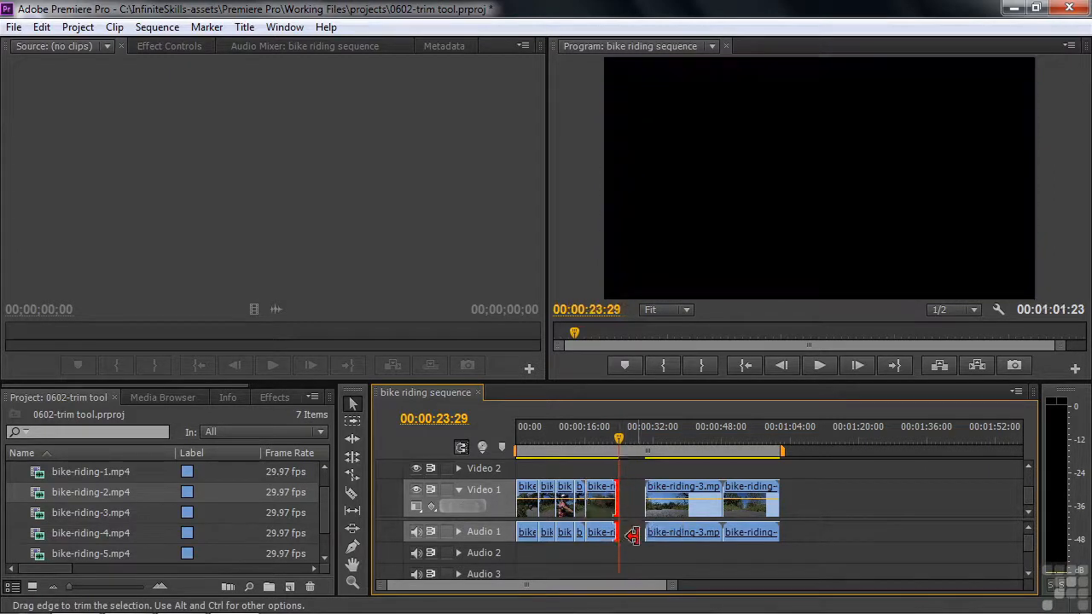
left_click_drag(669, 439, 725, 439)
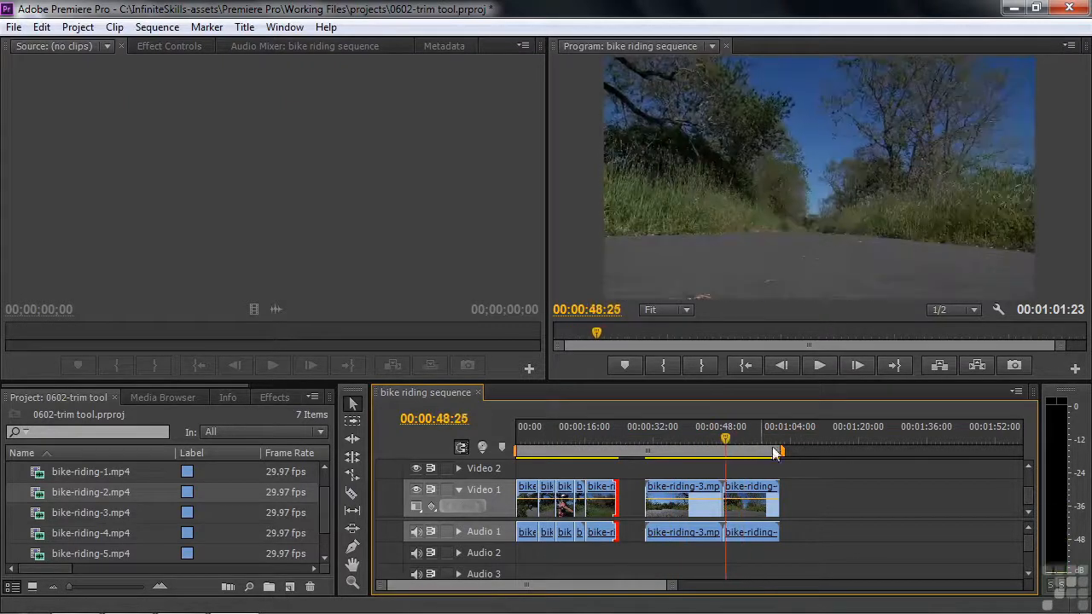
left_click(744, 488)
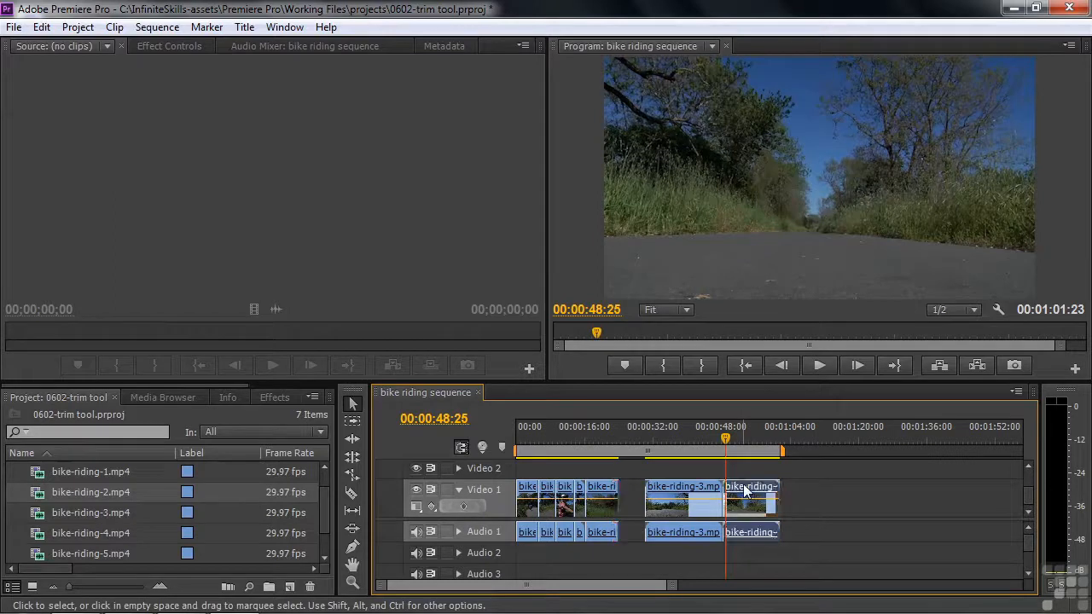
key("Delete")
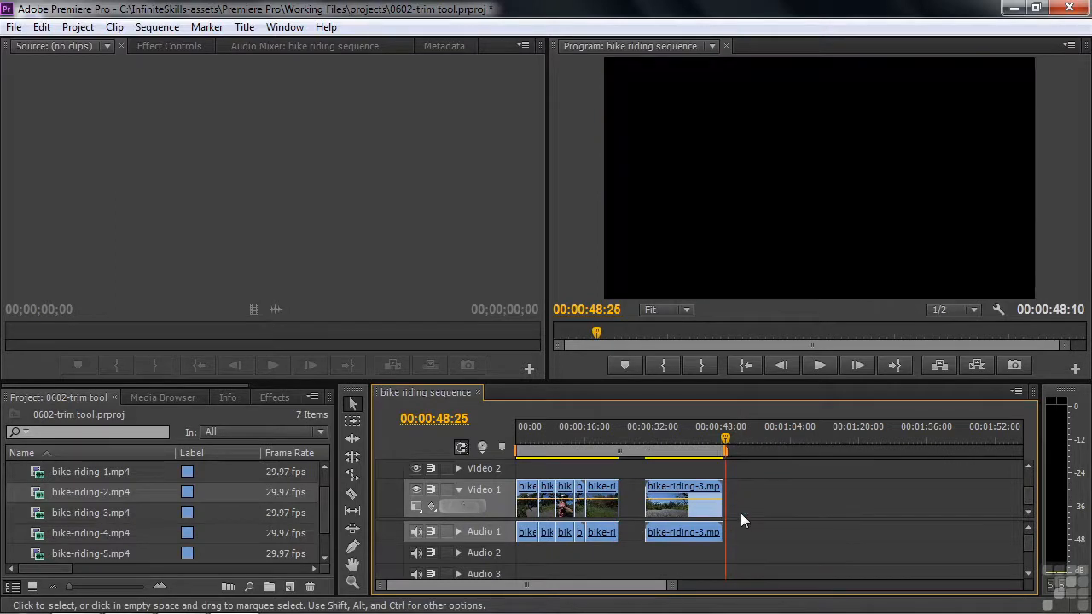
key("ctrl+z")
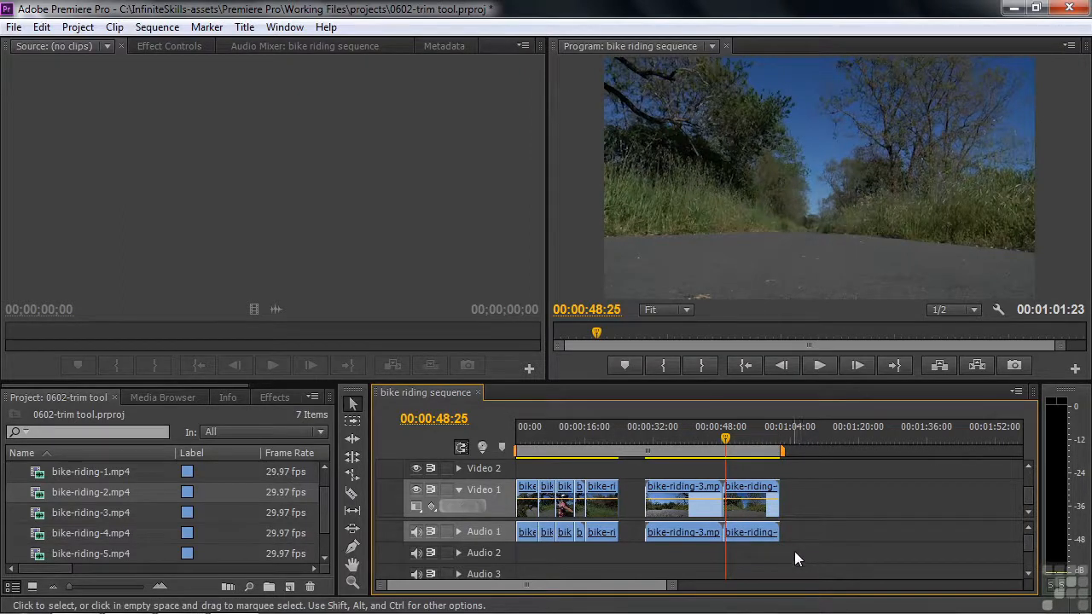
Step: Delete bike-riding-3.mp4 and the clip adjoining it after the gap together, and fit the whole sequence in the timeline
left_click_drag(802, 554, 681, 469)
key("Delete")
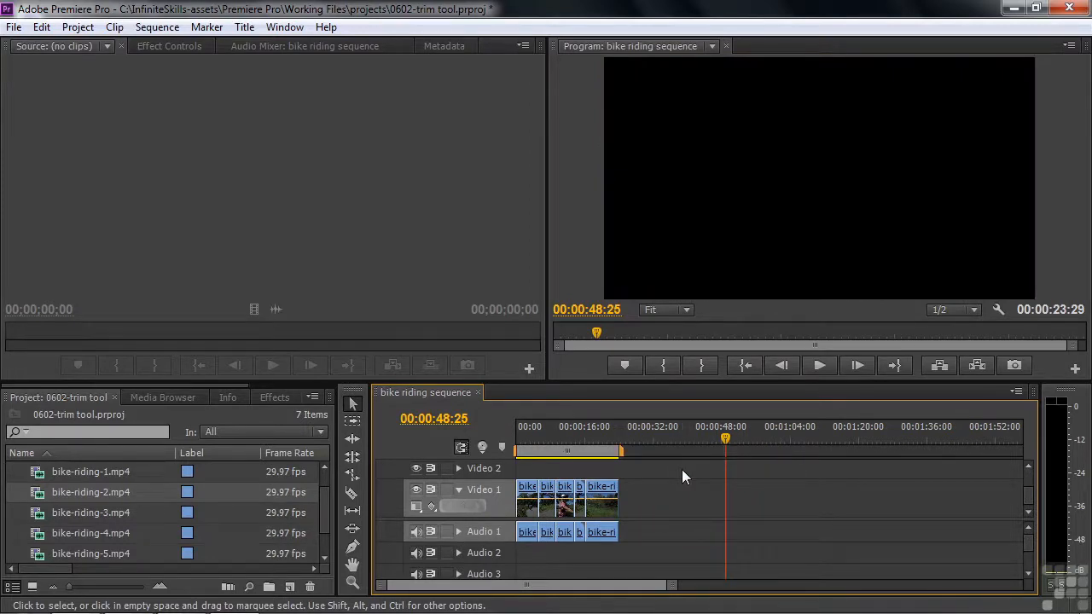
key("backslash")
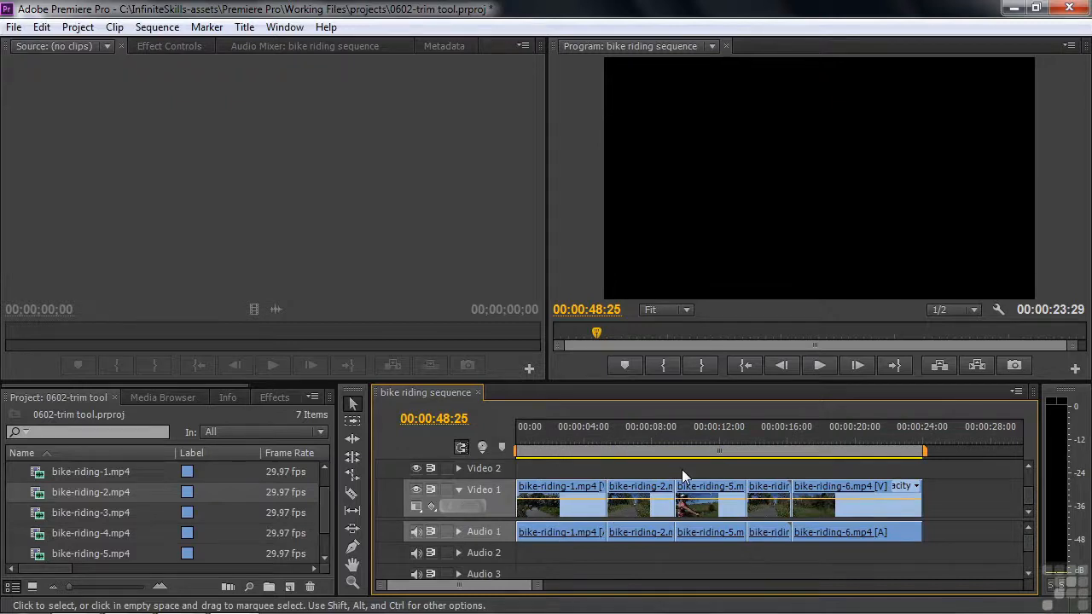
Step: Return the playhead to 00:00:00:00 and play the finished sequence from the beginning
left_click(526, 428)
left_click_drag(526, 428, 515, 432)
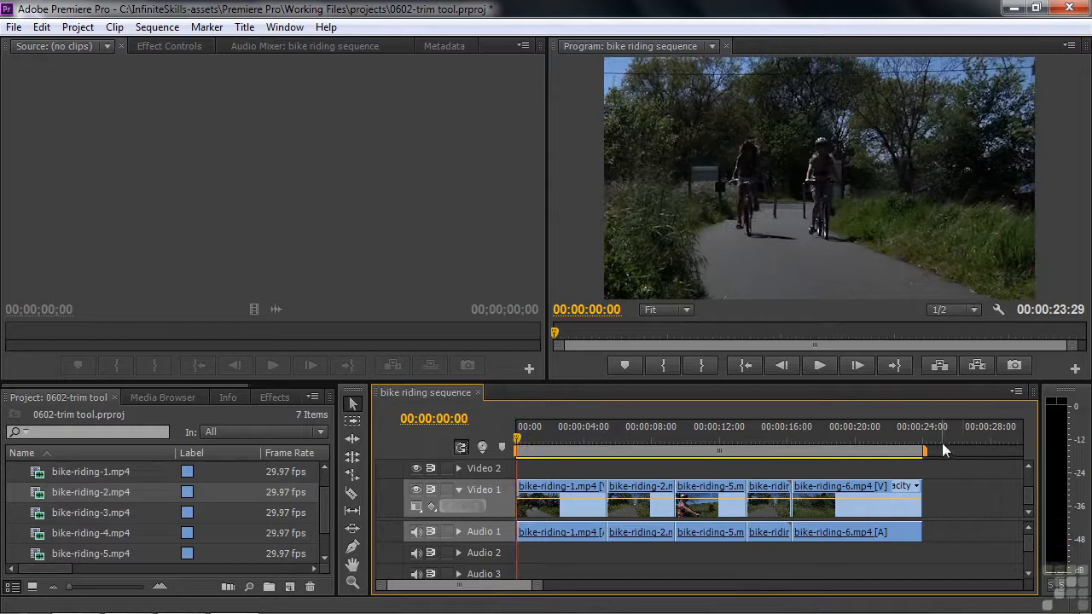
key("space")
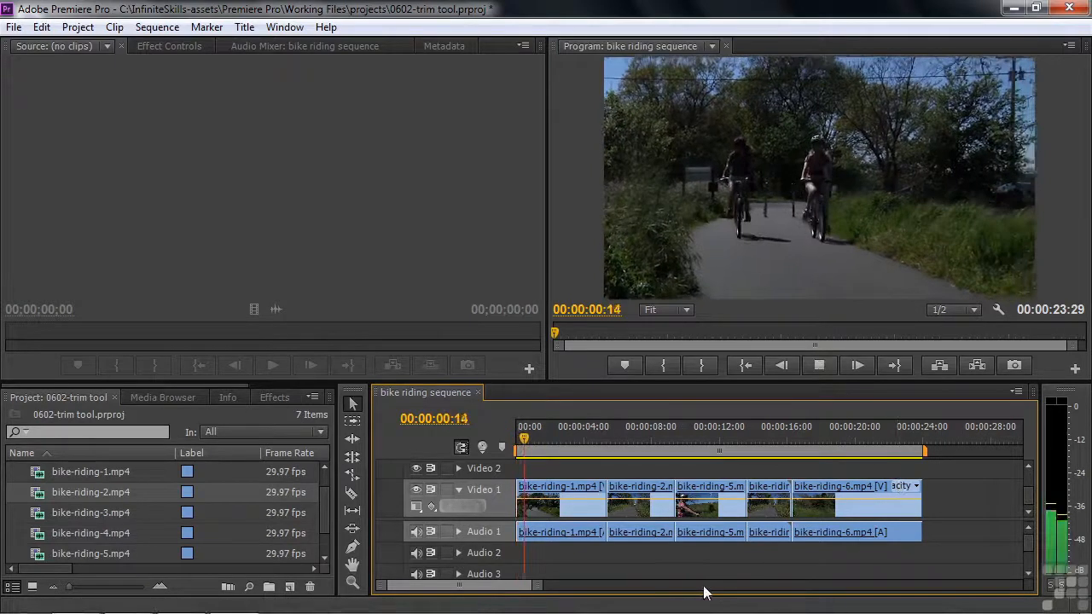